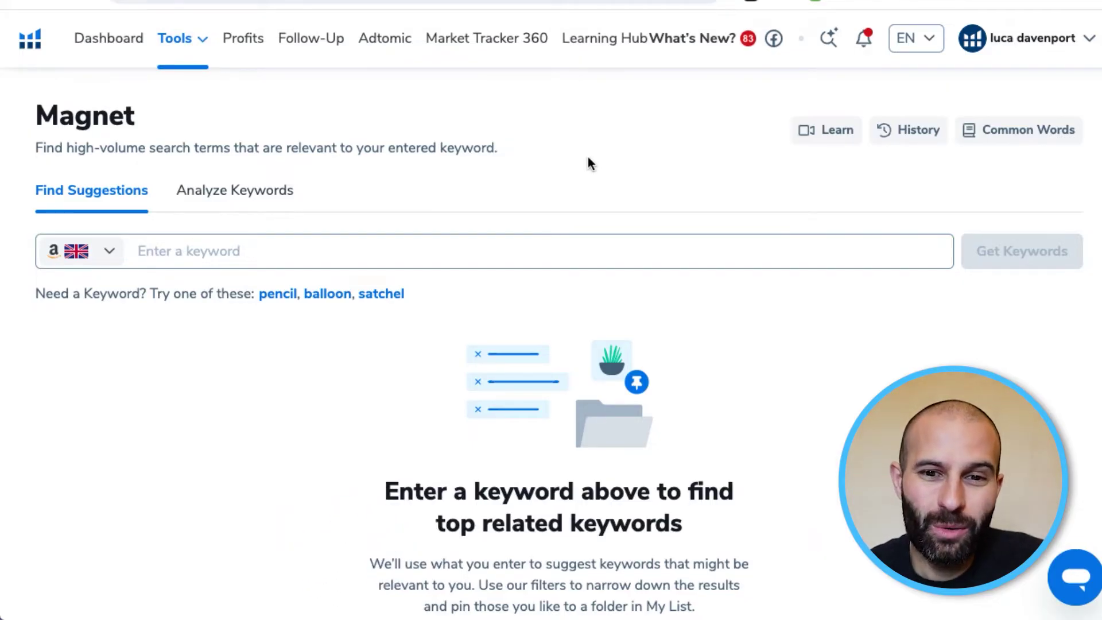
- Open the Magnet keyword research tool
{"action": "left_click", "coordinate": [191, 51]}
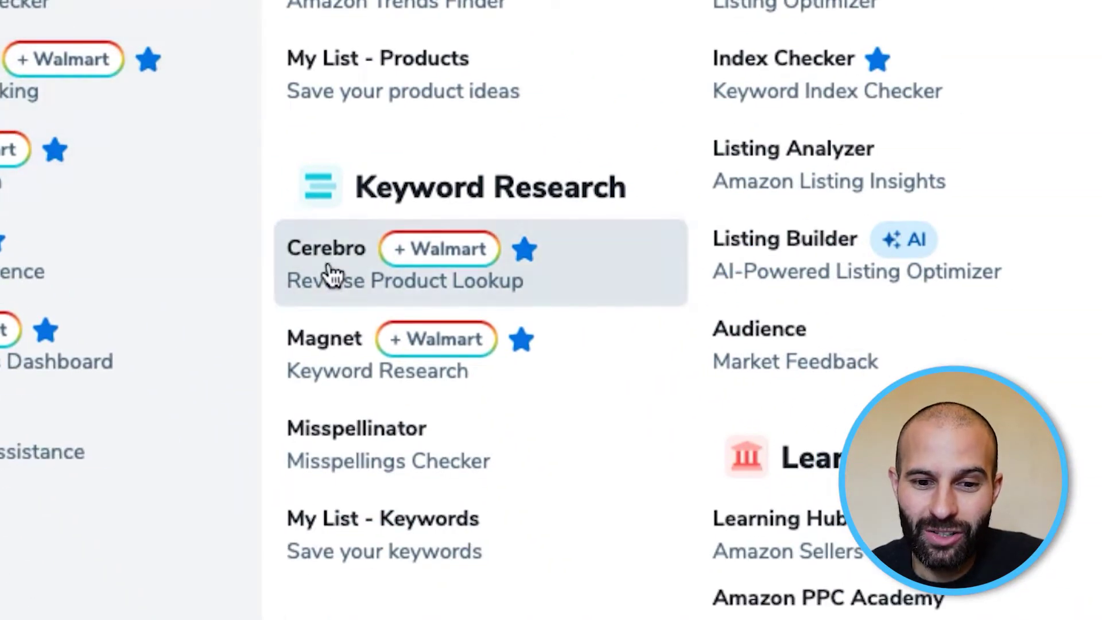
{"action": "left_click", "coordinate": [354, 376]}
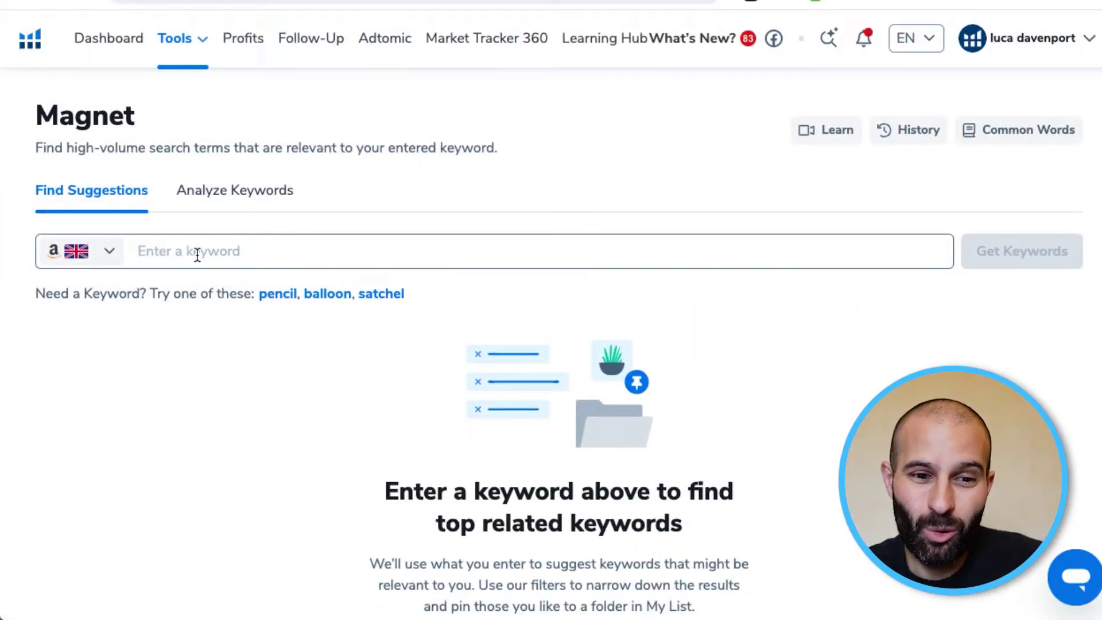
{"action": "left_click", "coordinate": [378, 338]}
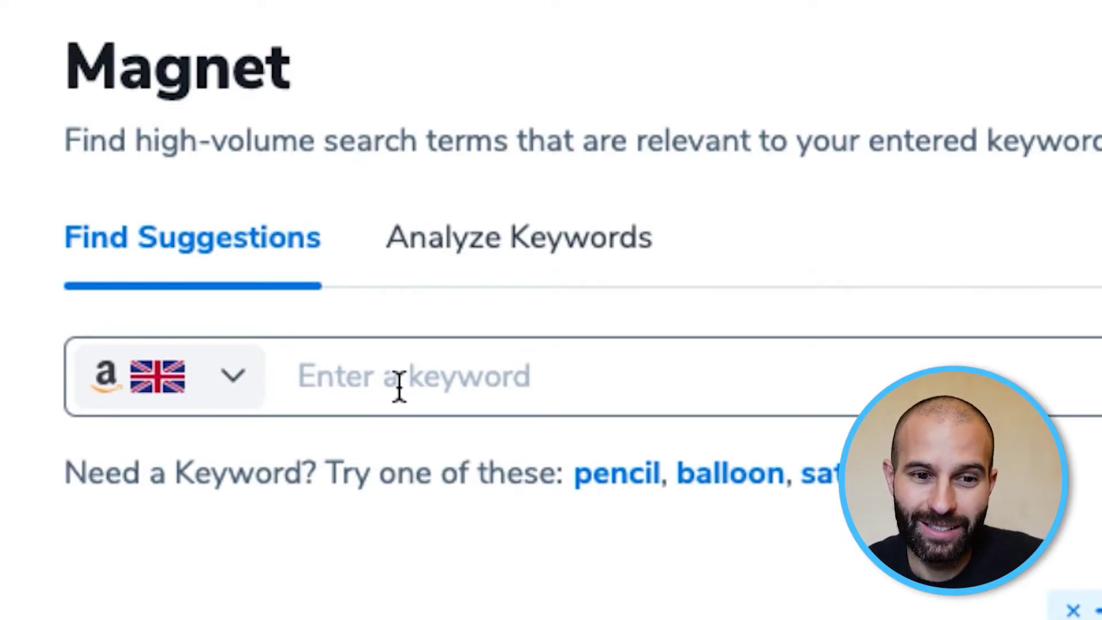
- Get keyword suggestions for "laptop stand" in the Amazon UK marketplace
{"action": "left_click", "coordinate": [400, 387]}
{"action": "type", "text": "laptop stand"}
{"action": "left_click", "coordinate": [182, 471]}
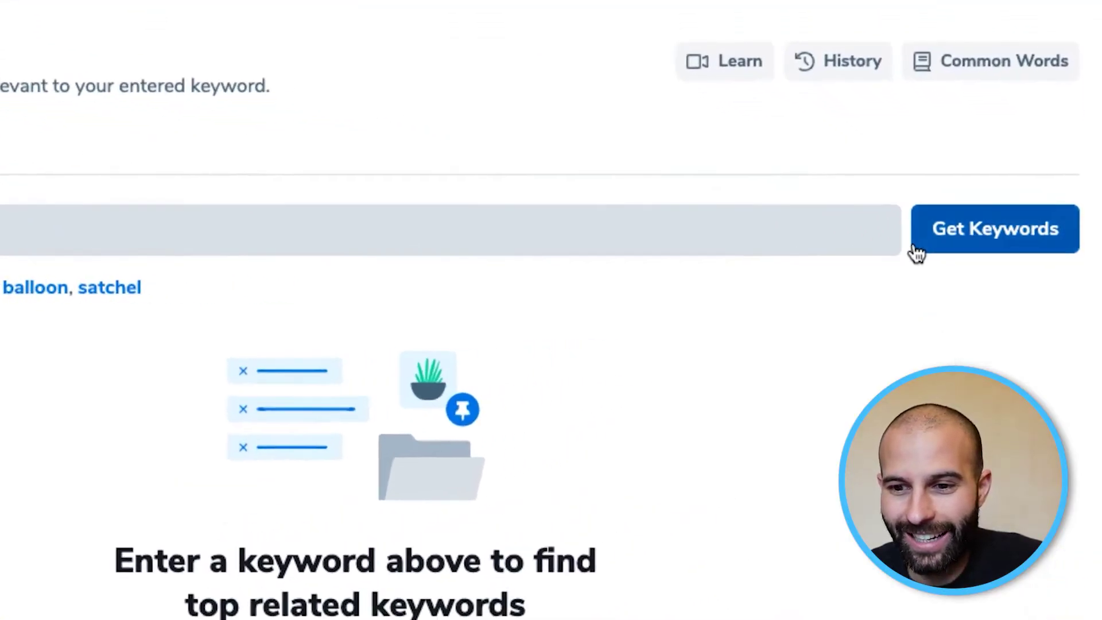
{"action": "left_click", "coordinate": [985, 238]}
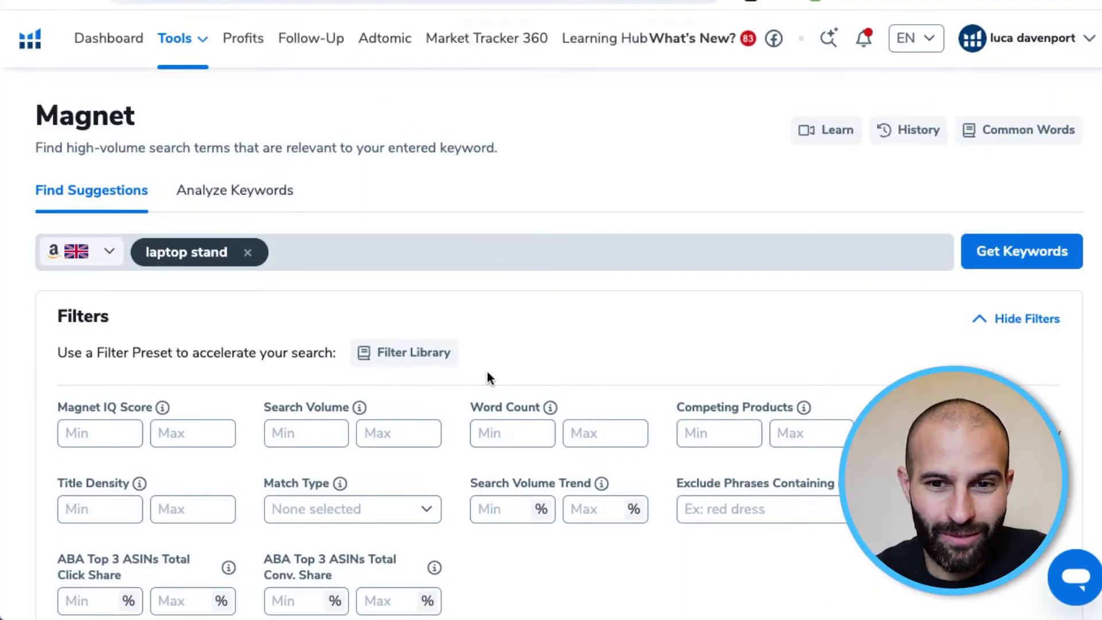
- Try minimum search volume filter values of 500 and 100, clearing each one
{"action": "scroll", "coordinate": [486, 368], "scroll_direction": "down", "scroll_amount": 10}
{"action": "scroll", "coordinate": [488, 373], "scroll_direction": "down", "scroll_amount": 5}
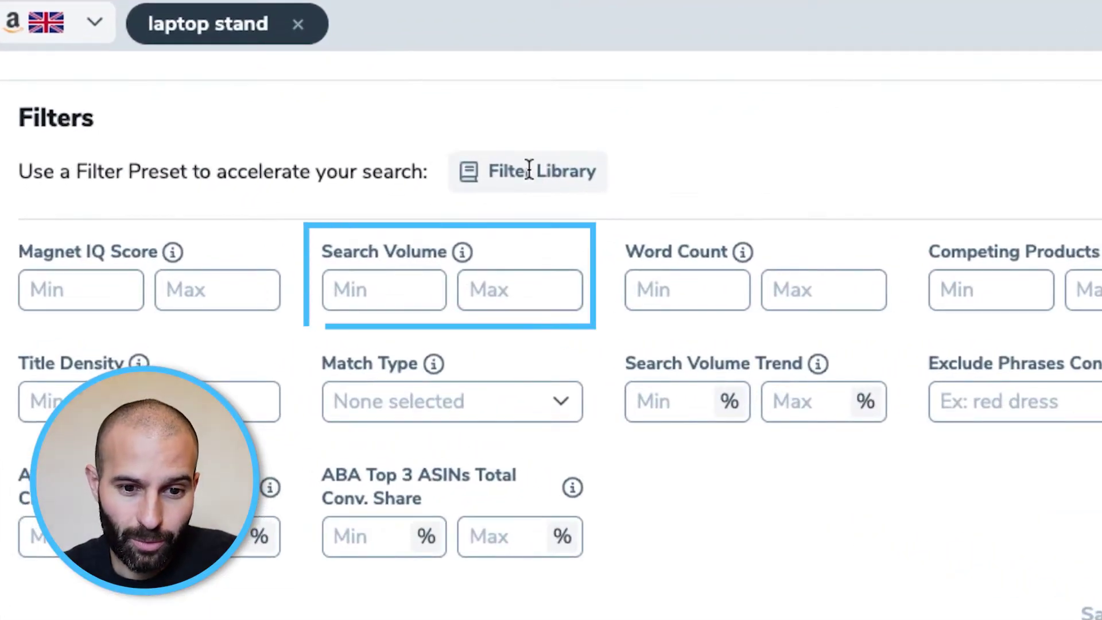
{"action": "left_click", "coordinate": [405, 297]}
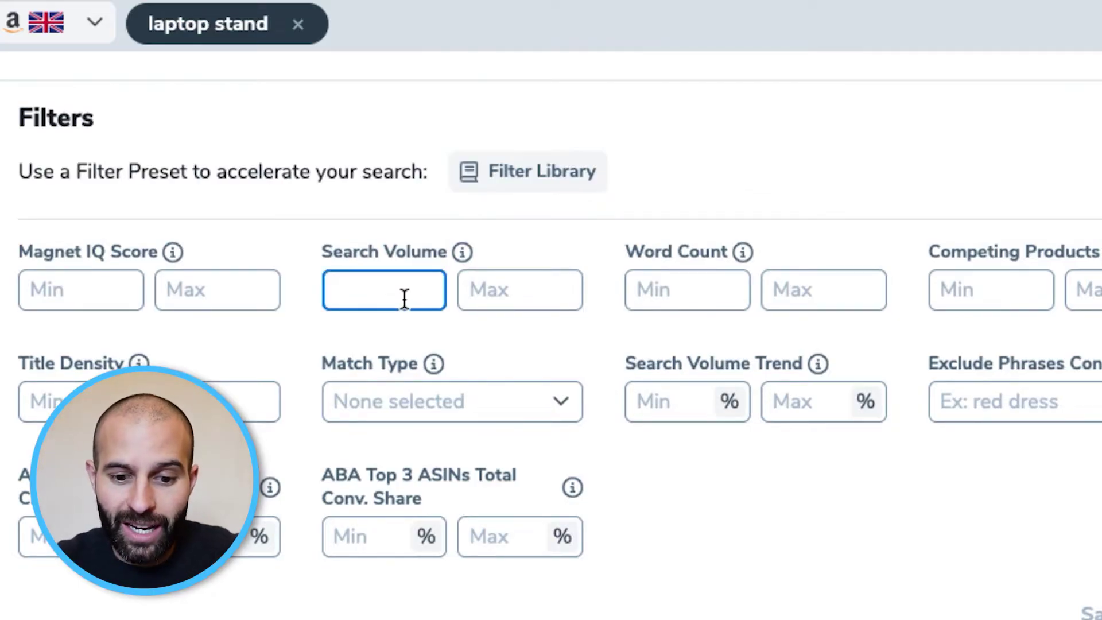
{"action": "type", "text": "500"}
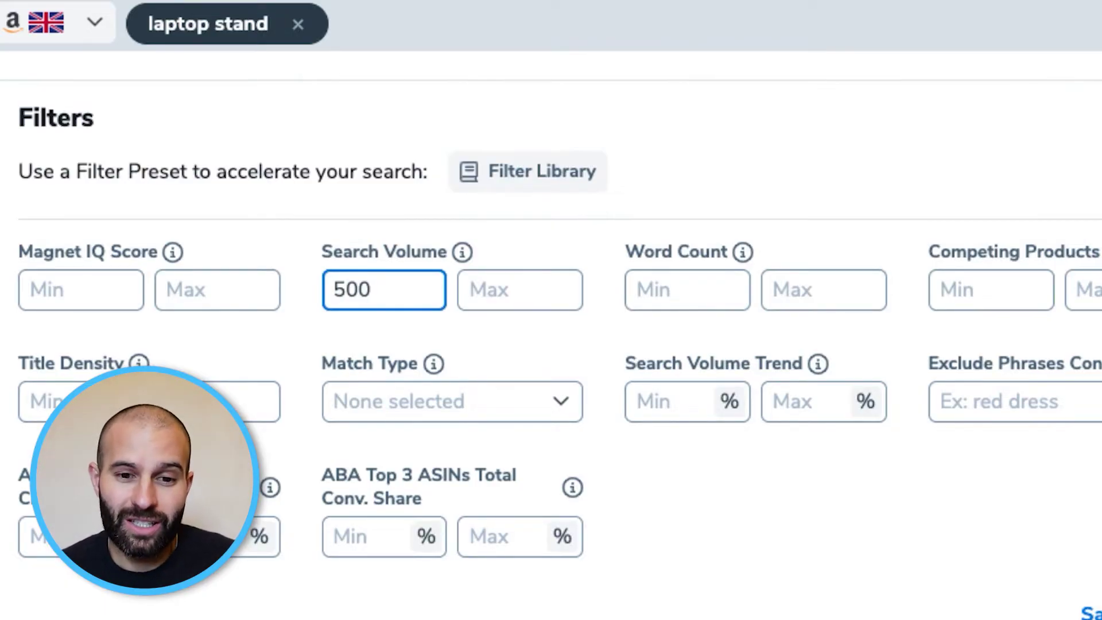
{"action": "key", "text": "BackSpace"}
{"action": "key", "text": "BackSpace"}
{"action": "key", "text": "BackSpace"}
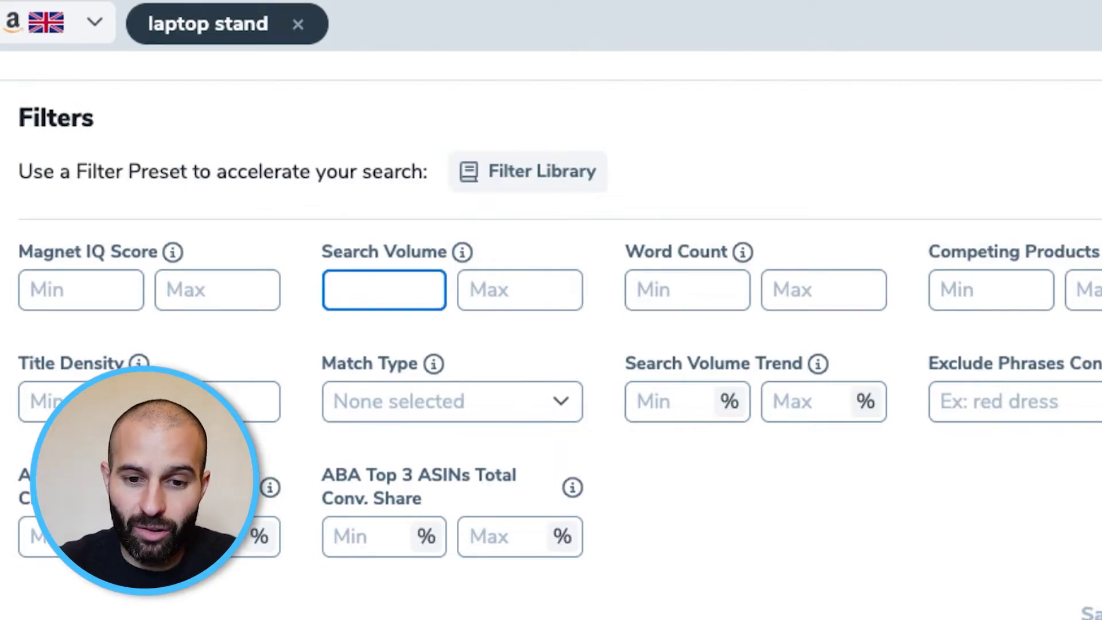
{"action": "type", "text": "100"}
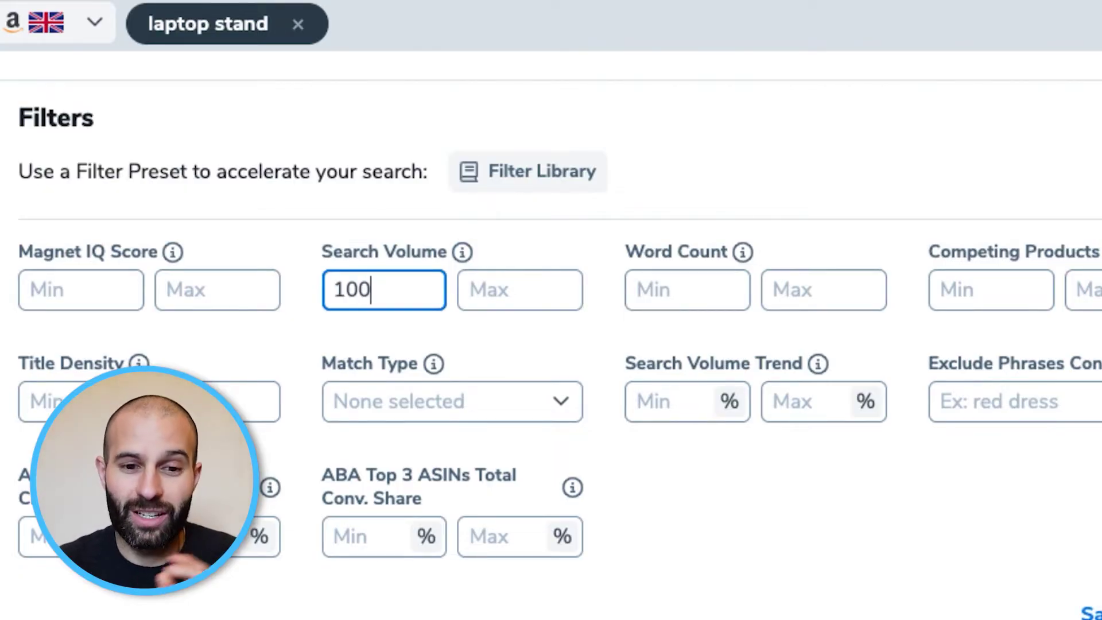
{"action": "key", "text": "BackSpace"}
{"action": "key", "text": "BackSpace"}
{"action": "key", "text": "BackSpace"}
- Filter the keyword results to a minimum search volume of 200
{"action": "type", "text": "20"}
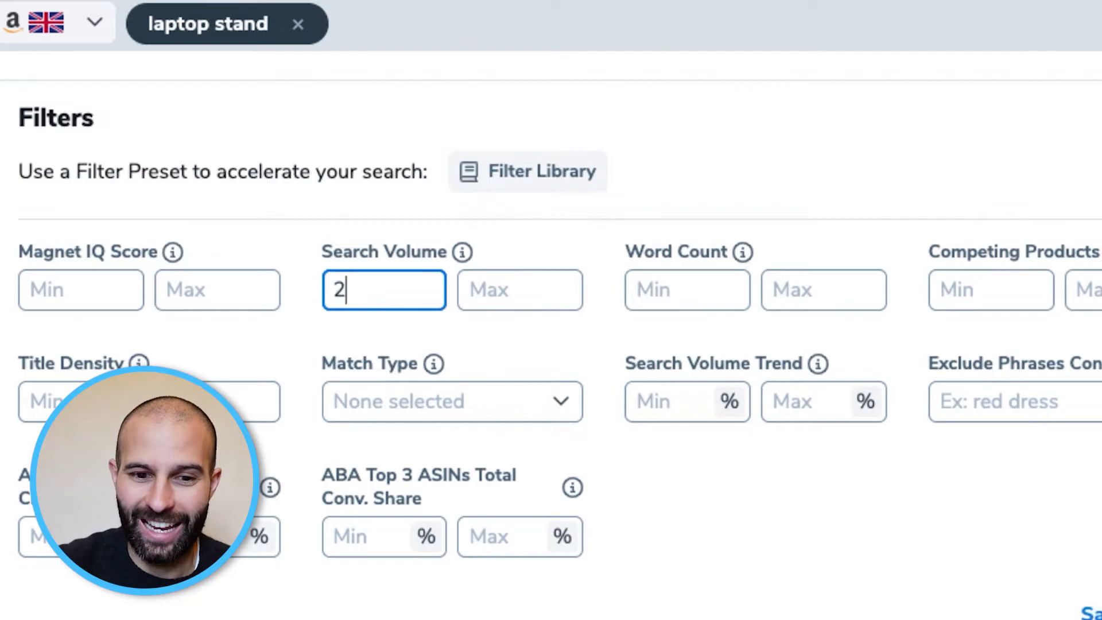
{"action": "type", "text": "0"}
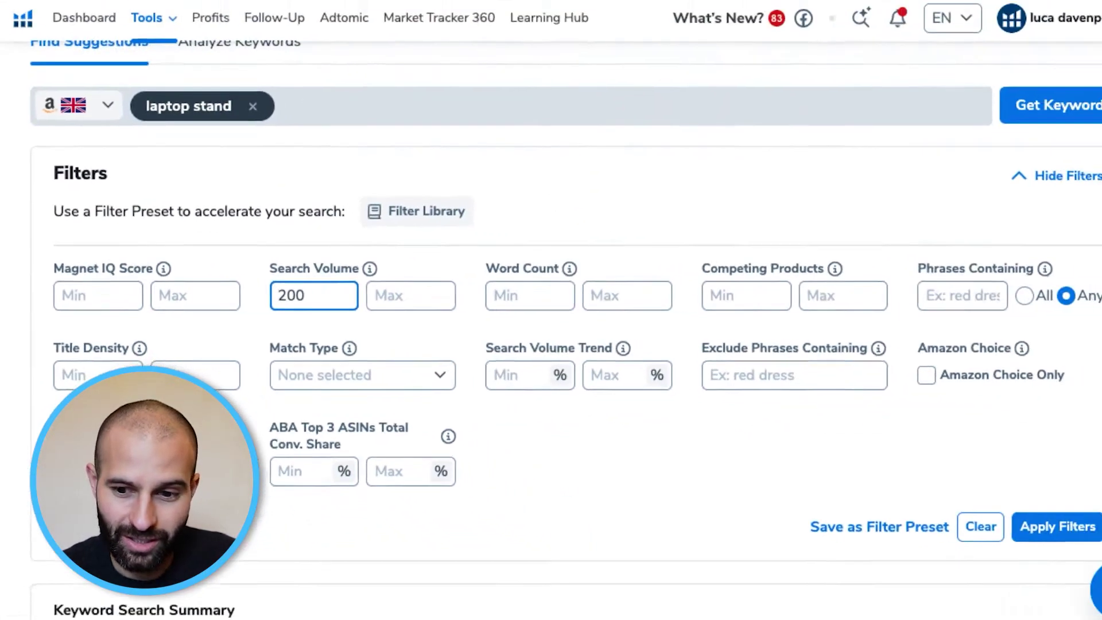
{"action": "left_click", "coordinate": [1046, 533]}
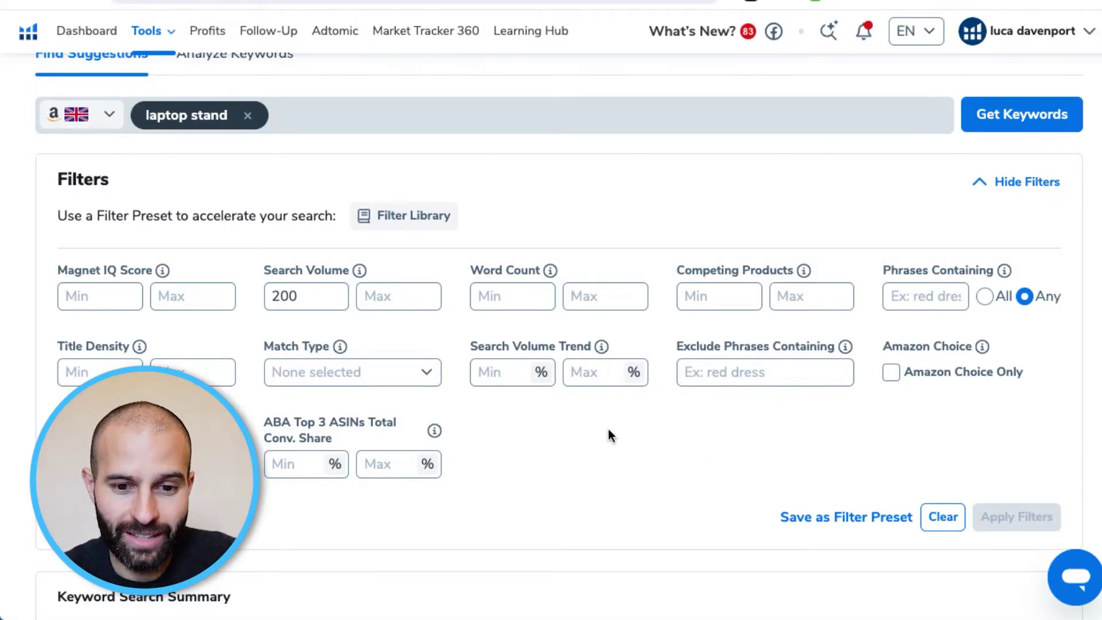
- Review the filtered keyword list and try selecting and deselecting "dj laptop stand"
{"action": "scroll", "coordinate": [607, 426], "scroll_direction": "down", "scroll_amount": 2}
{"action": "scroll", "coordinate": [608, 429], "scroll_direction": "down", "scroll_amount": 7}
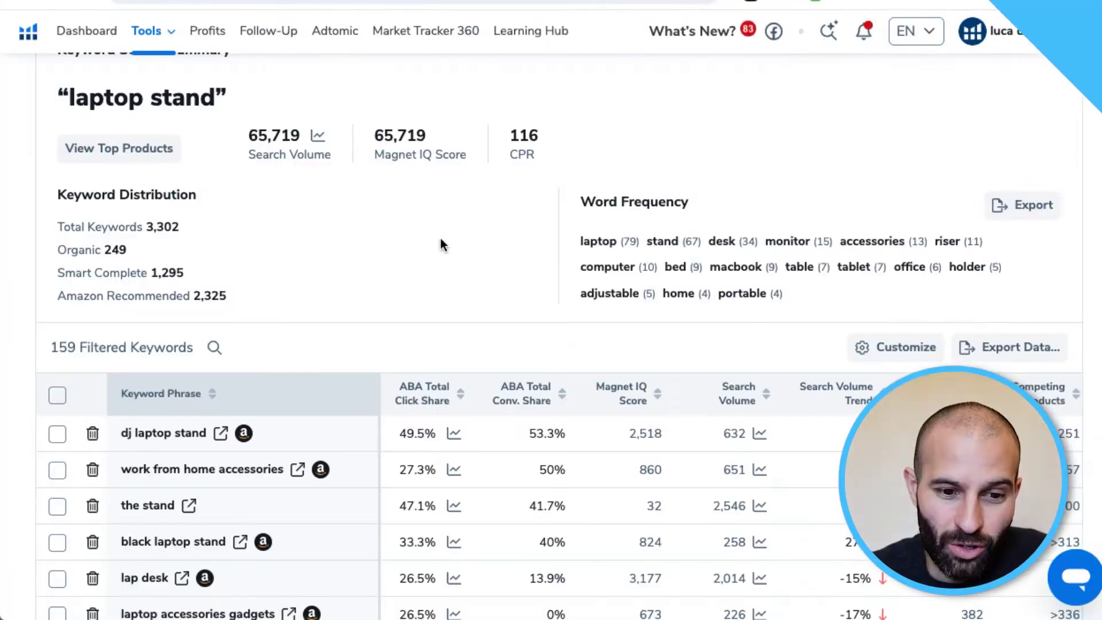
{"action": "scroll", "coordinate": [440, 238], "scroll_direction": "down", "scroll_amount": 3}
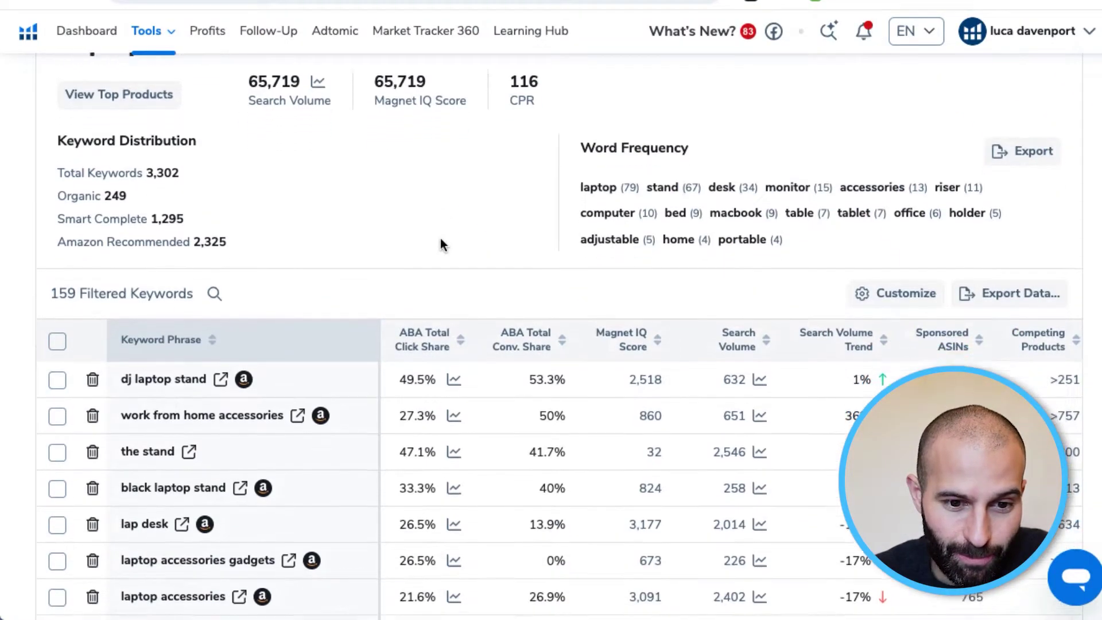
{"action": "scroll", "coordinate": [440, 239], "scroll_direction": "down", "scroll_amount": 2}
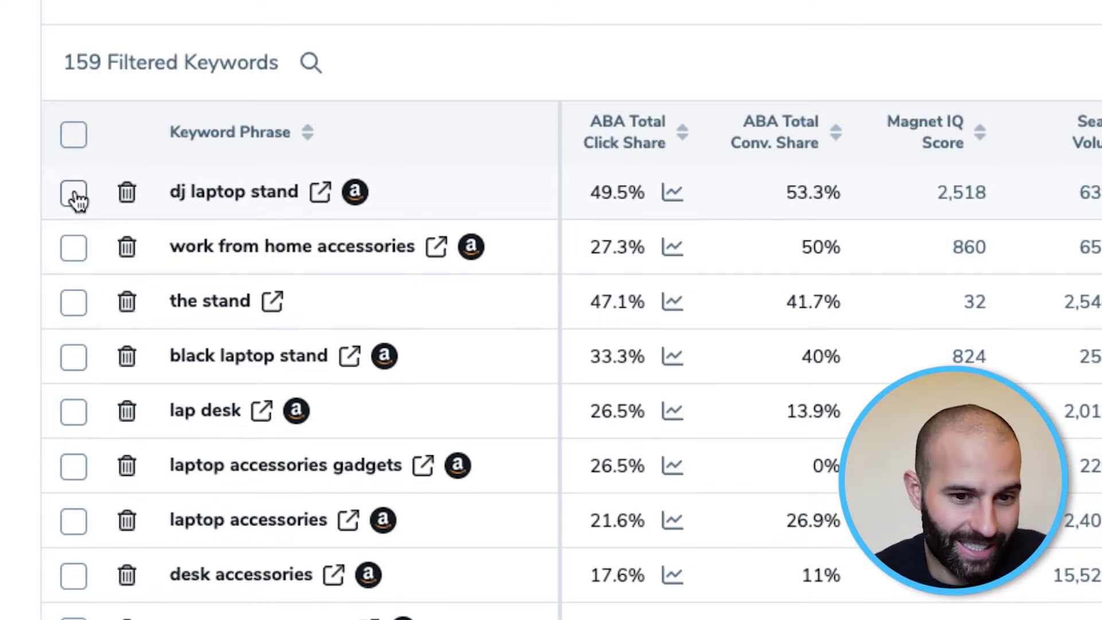
{"action": "left_click", "coordinate": [74, 194]}
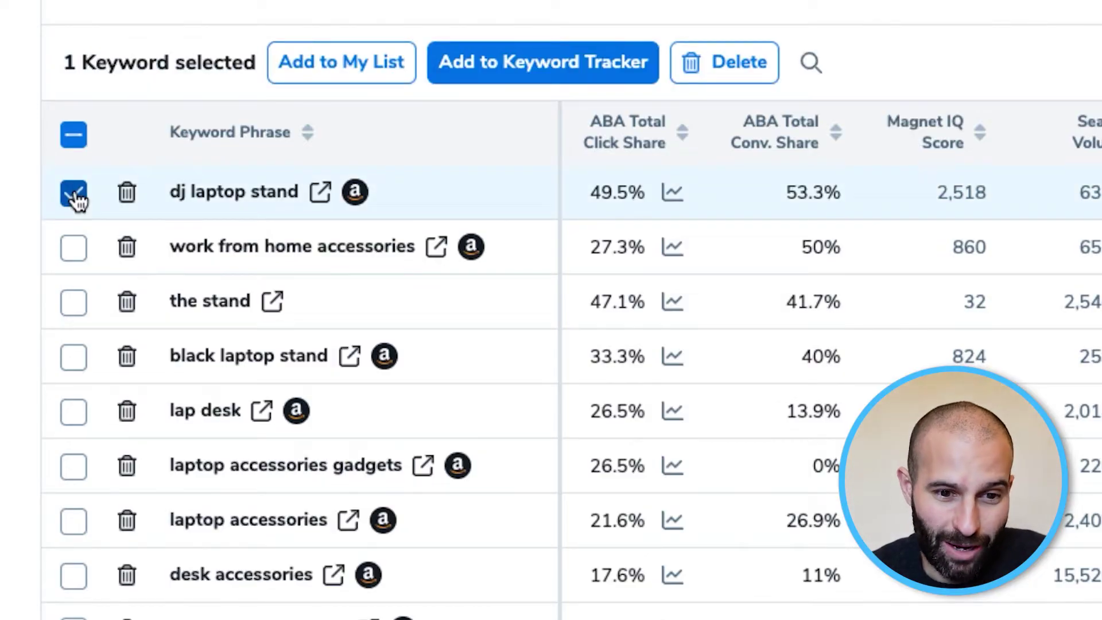
{"action": "left_click", "coordinate": [74, 197]}
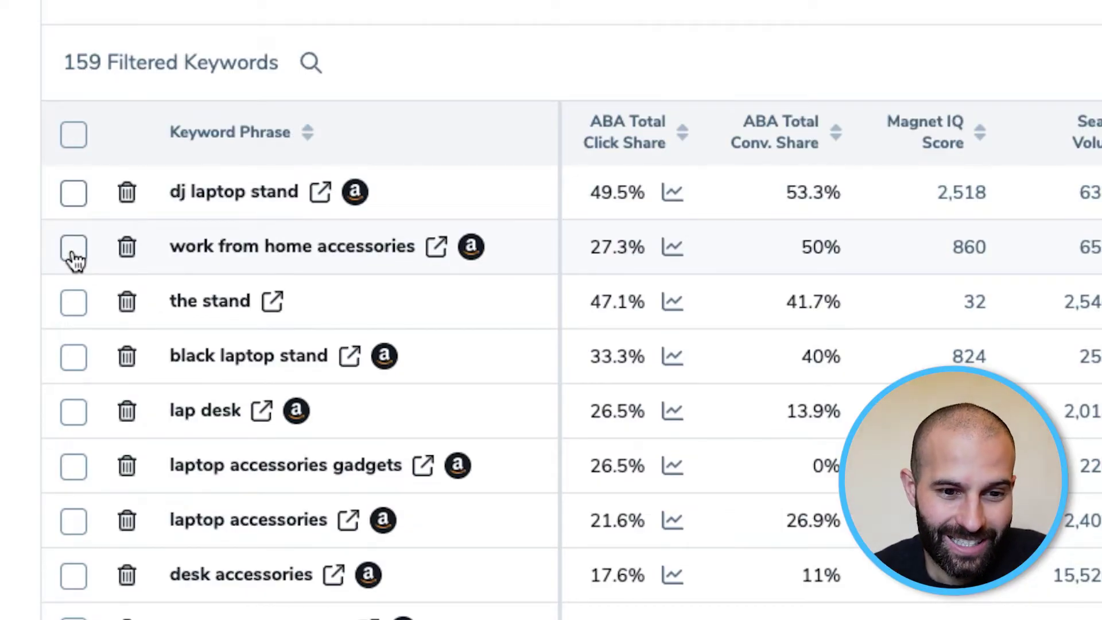
{"action": "scroll", "coordinate": [84, 307], "scroll_direction": "down", "scroll_amount": 3}
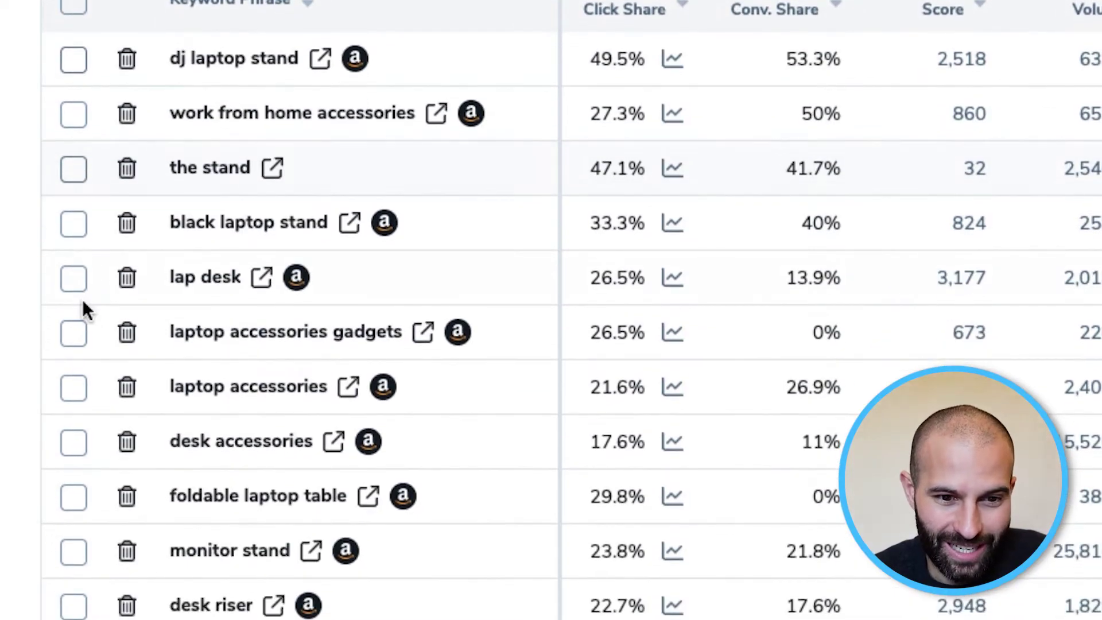
{"action": "left_click", "coordinate": [81, 239]}
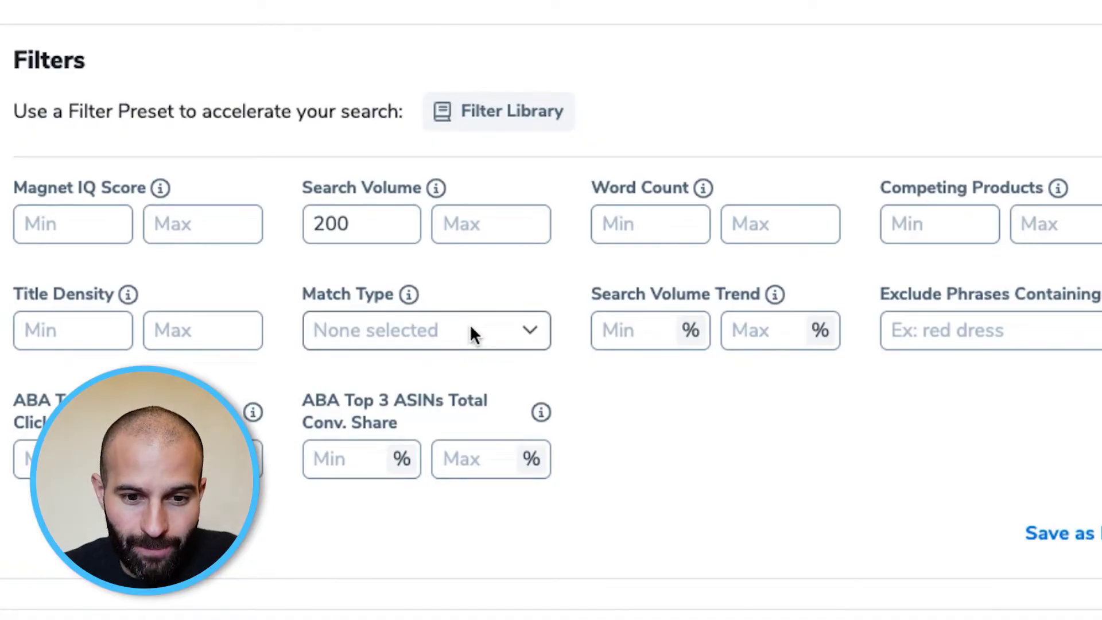
- Restrict the keyword results to the Organic match type and review the filtered list
{"action": "left_click", "coordinate": [470, 328]}
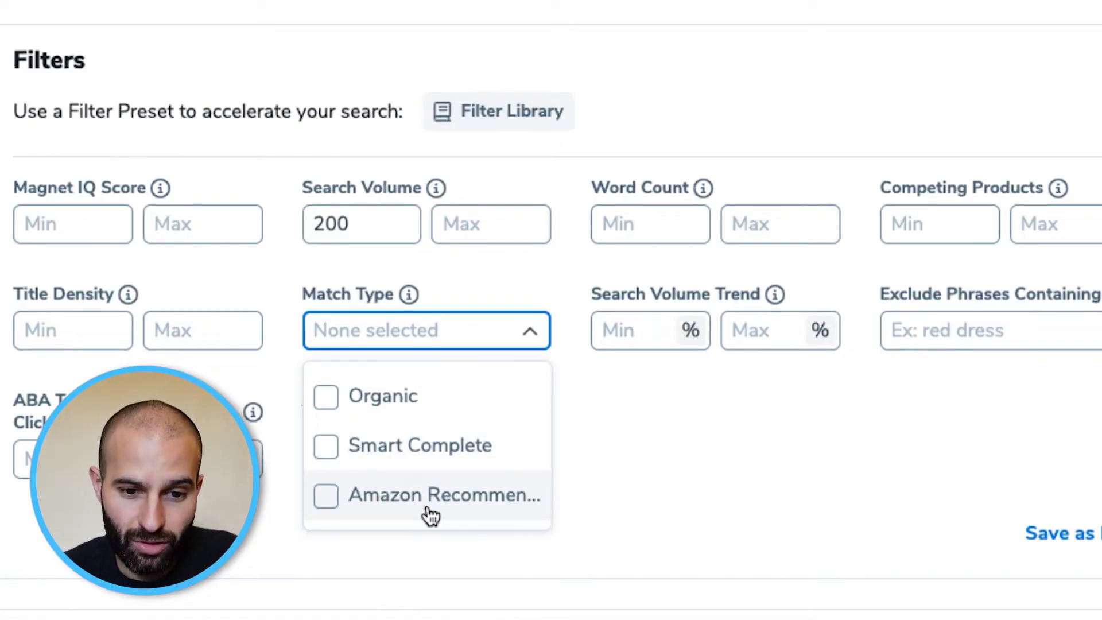
{"action": "left_click", "coordinate": [326, 398]}
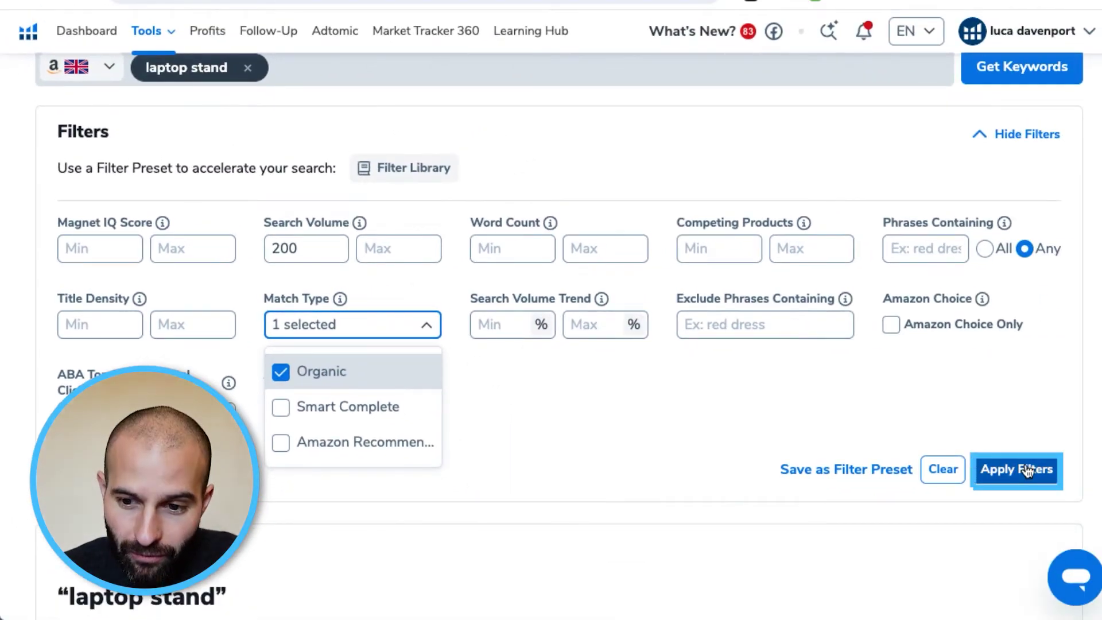
{"action": "left_click", "coordinate": [1027, 471]}
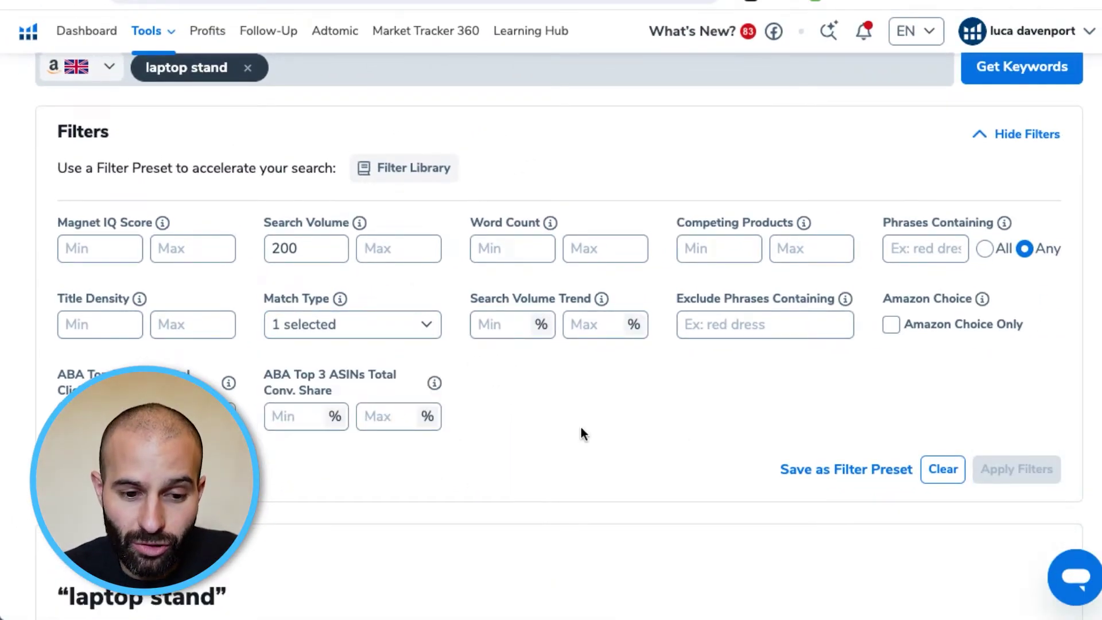
{"action": "scroll", "coordinate": [580, 433], "scroll_direction": "down", "scroll_amount": 10}
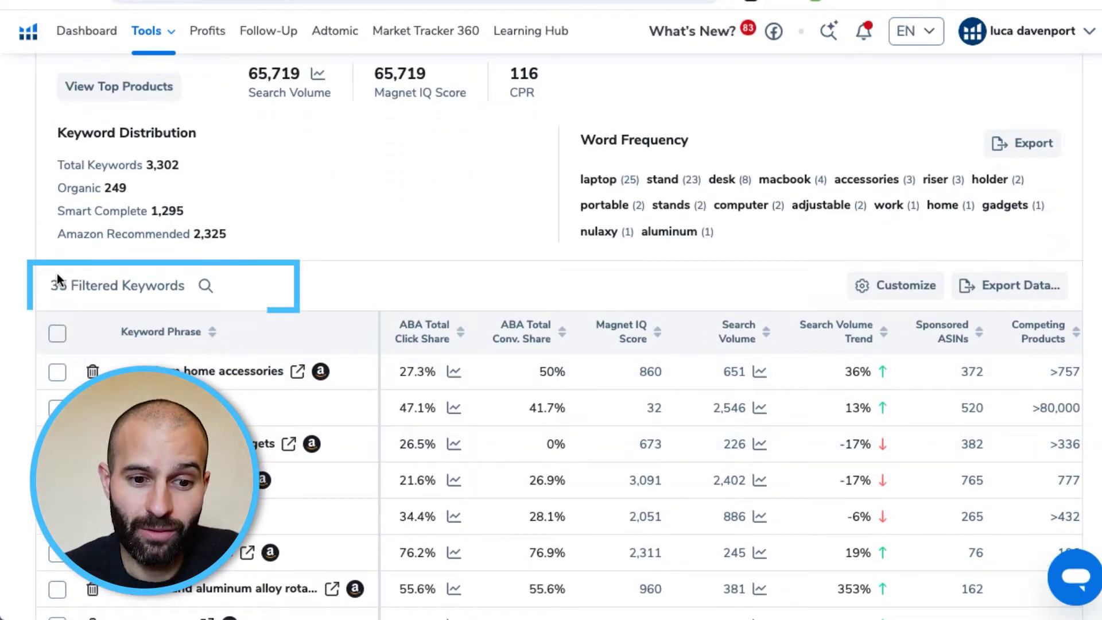
{"action": "scroll", "coordinate": [377, 205], "scroll_direction": "down", "scroll_amount": 1}
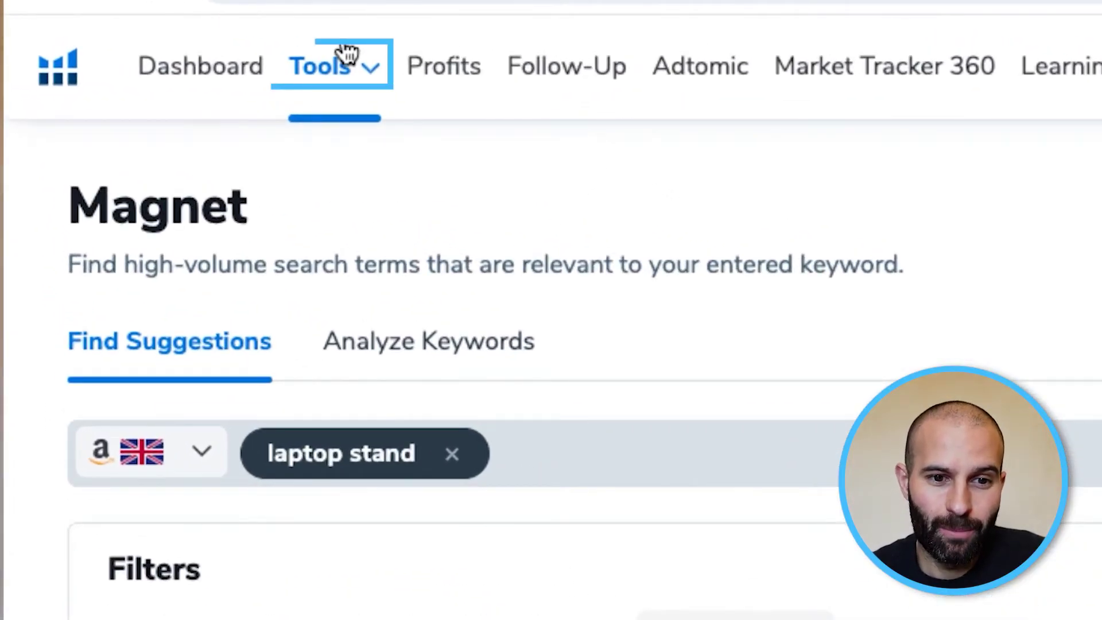
- Open the Cerebro reverse product lookup tool
{"action": "left_click", "coordinate": [344, 66]}
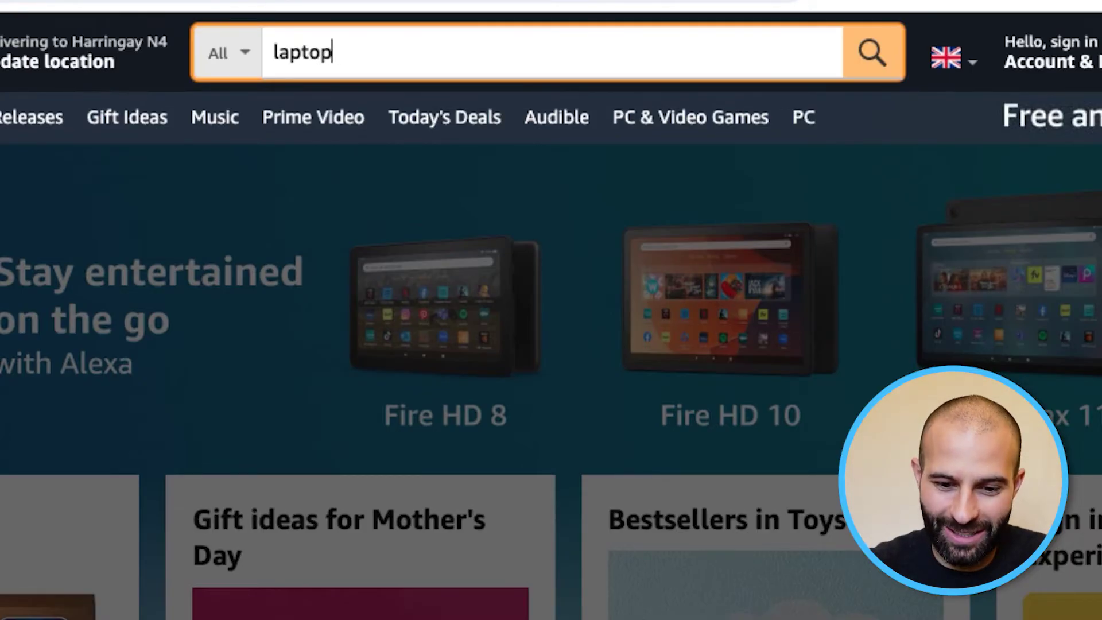
- Switch to Amazon UK, search for "laptop stand" and open the Tonmom laptop stand listing
{"action": "key", "text": "Return"}
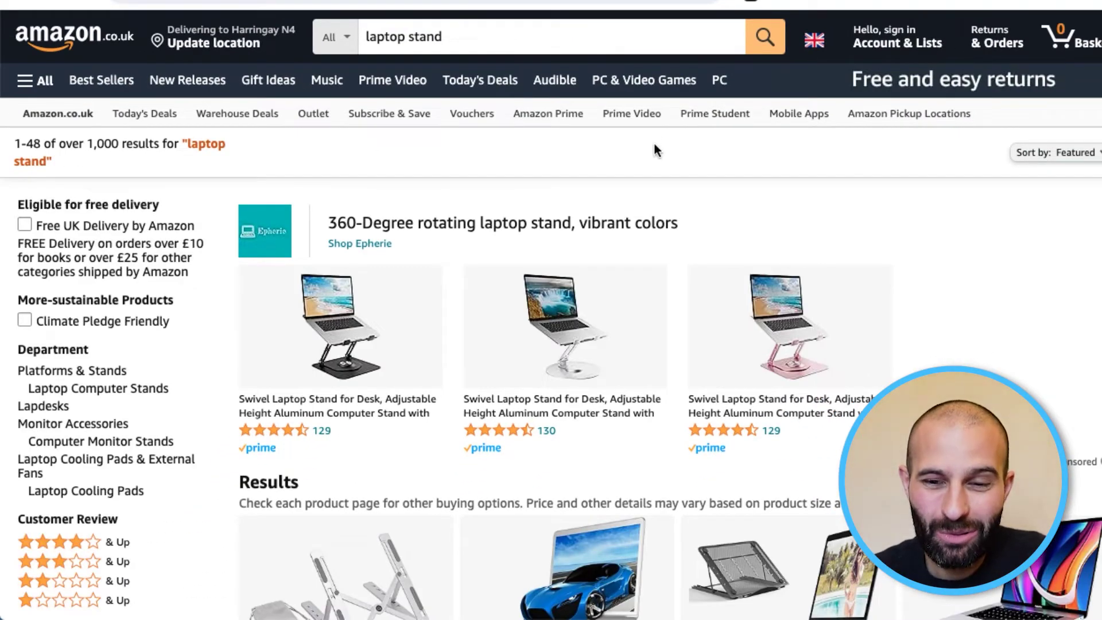
{"action": "scroll", "coordinate": [814, 349], "scroll_direction": "down", "scroll_amount": 6}
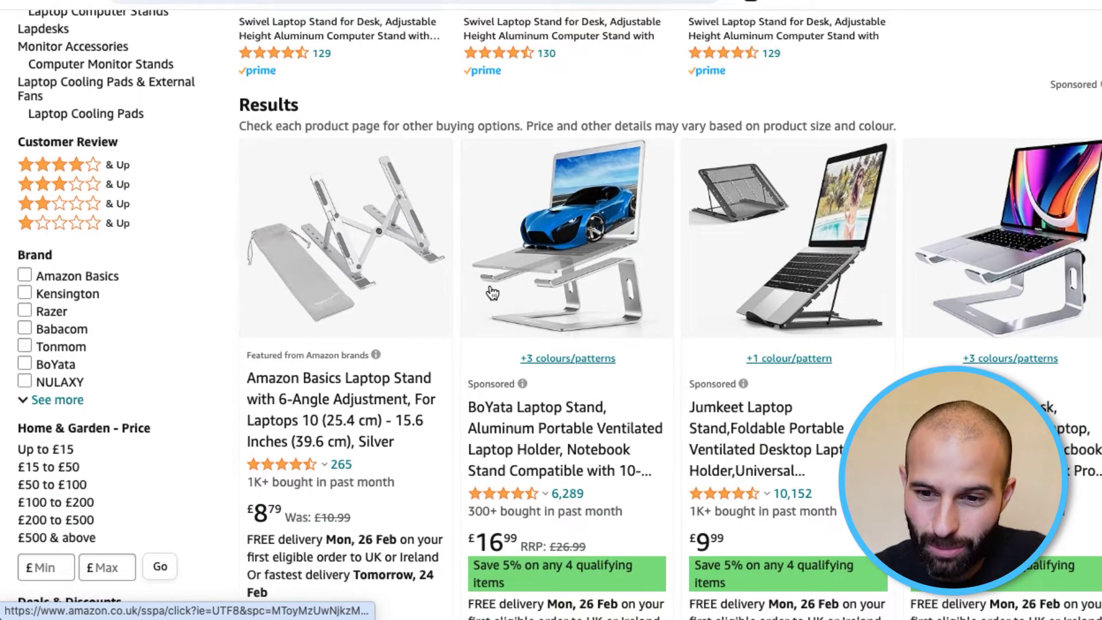
{"action": "scroll", "coordinate": [1076, 323], "scroll_direction": "down", "scroll_amount": 6}
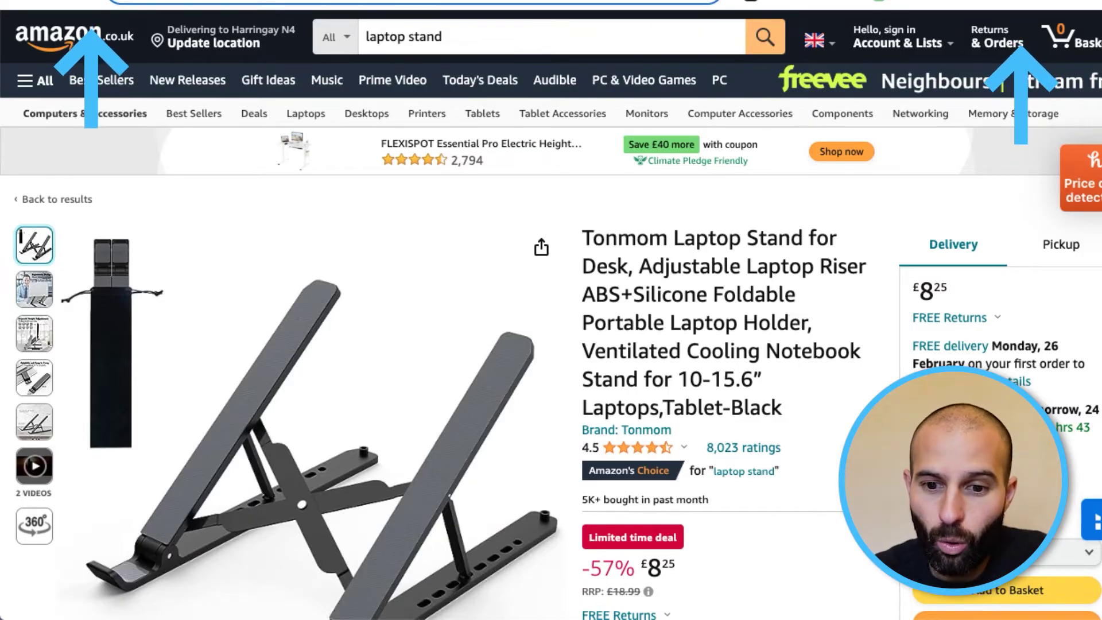
- Find the ASIN in the product information section of the Tonmom laptop stand listing
{"action": "scroll", "coordinate": [733, 428], "scroll_direction": "down", "scroll_amount": 15}
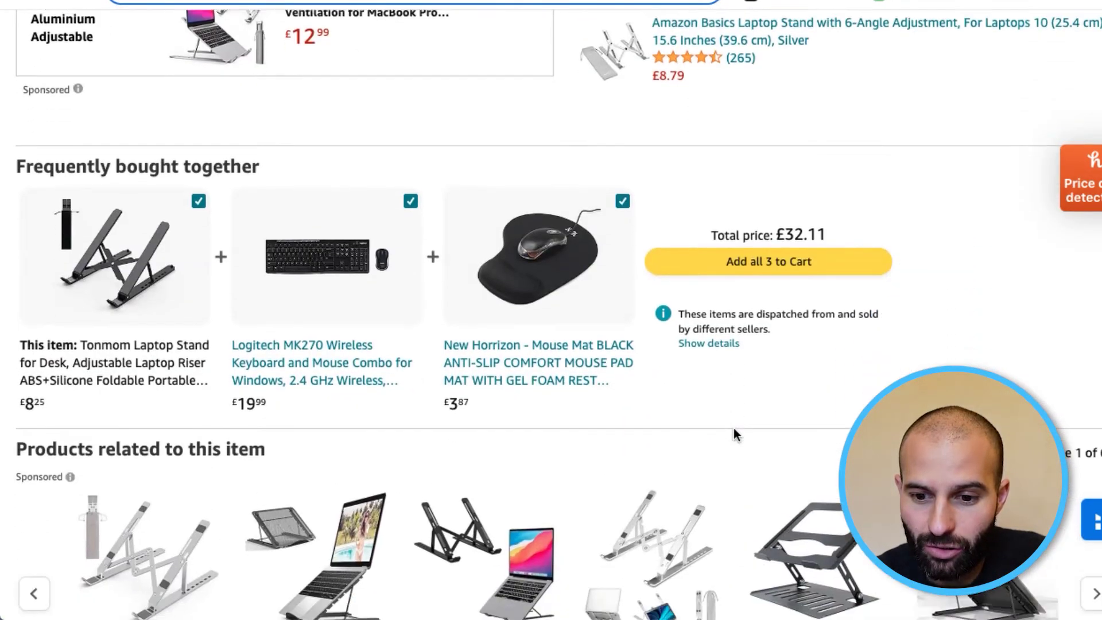
{"action": "scroll", "coordinate": [734, 429], "scroll_direction": "down", "scroll_amount": 20}
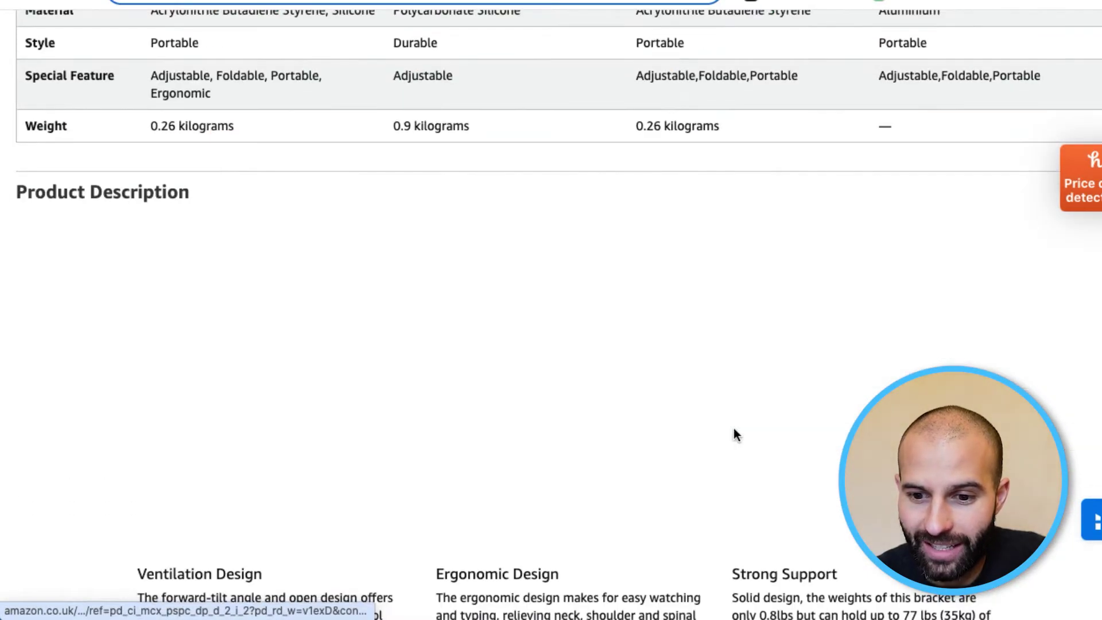
{"action": "scroll", "coordinate": [733, 434], "scroll_direction": "down", "scroll_amount": 20}
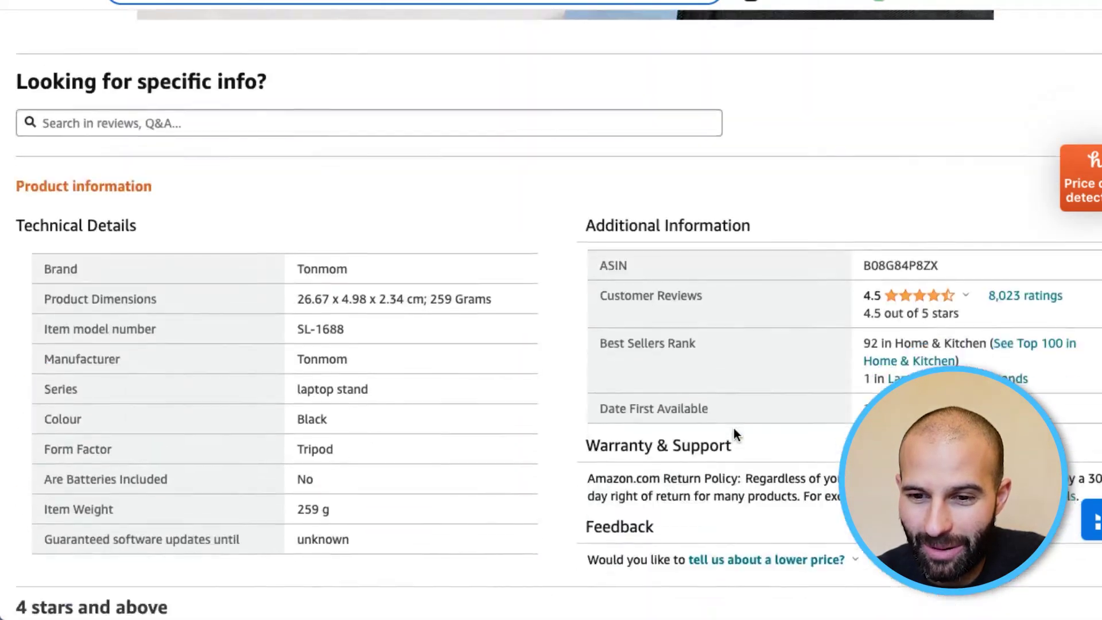
{"action": "scroll", "coordinate": [733, 428], "scroll_direction": "down", "scroll_amount": 2}
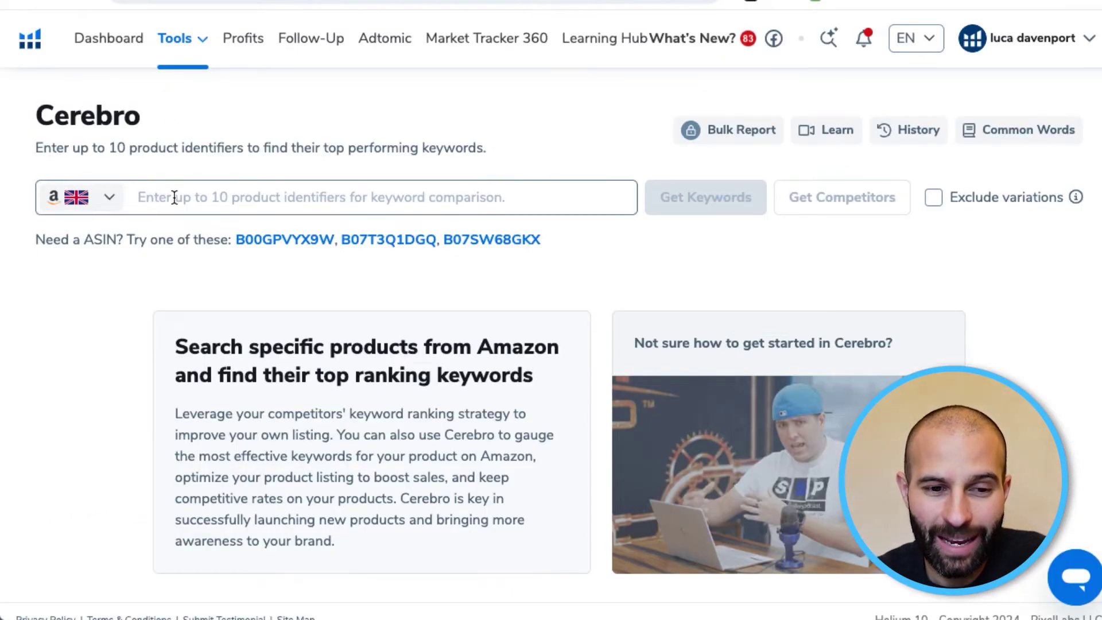
- Switch to Cerebro and get keywords for ASINs B08G84P8ZX, B096KHQWMF, B08CSQ3VSW, B09WNGTFH2, B07RFCBZVJ, B09WNFVB87, B07Q9LW4DM, B0796RVRL4, B0912KP9VR and B077B9W343
{"action": "type", "text": "B08G84P8ZX B096KHQWMF B08CSQ3VSW B09WNGTFH2 B07RFCBZVJ B09WNFVB87 B07Q9LW4DM B0796RVRL4 B0912KP9VR B077B9W343"}
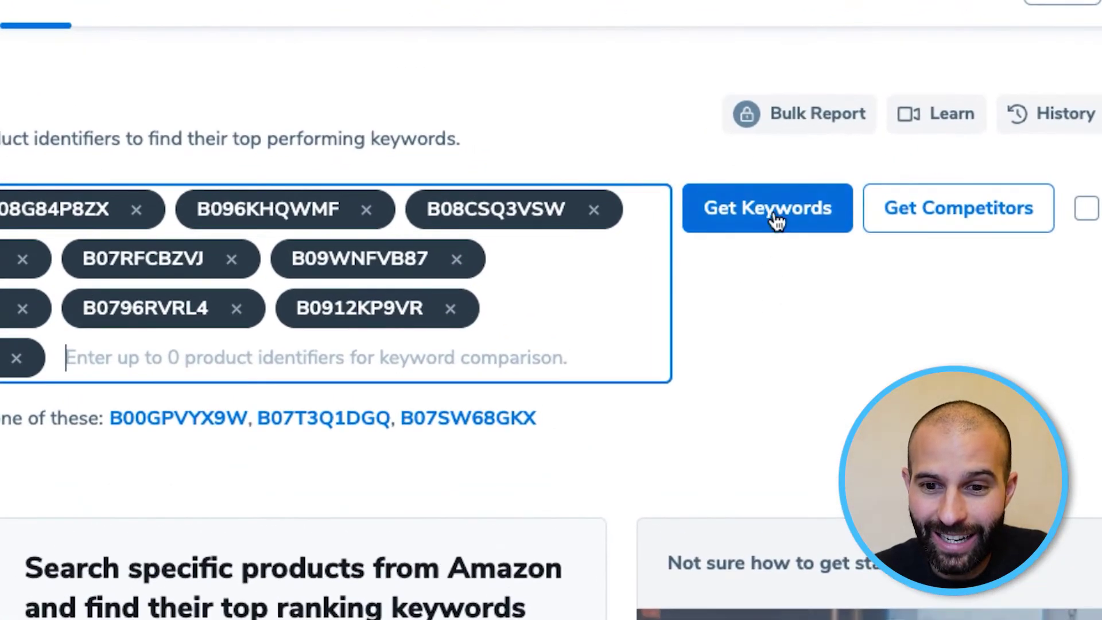
{"action": "left_click", "coordinate": [710, 202]}
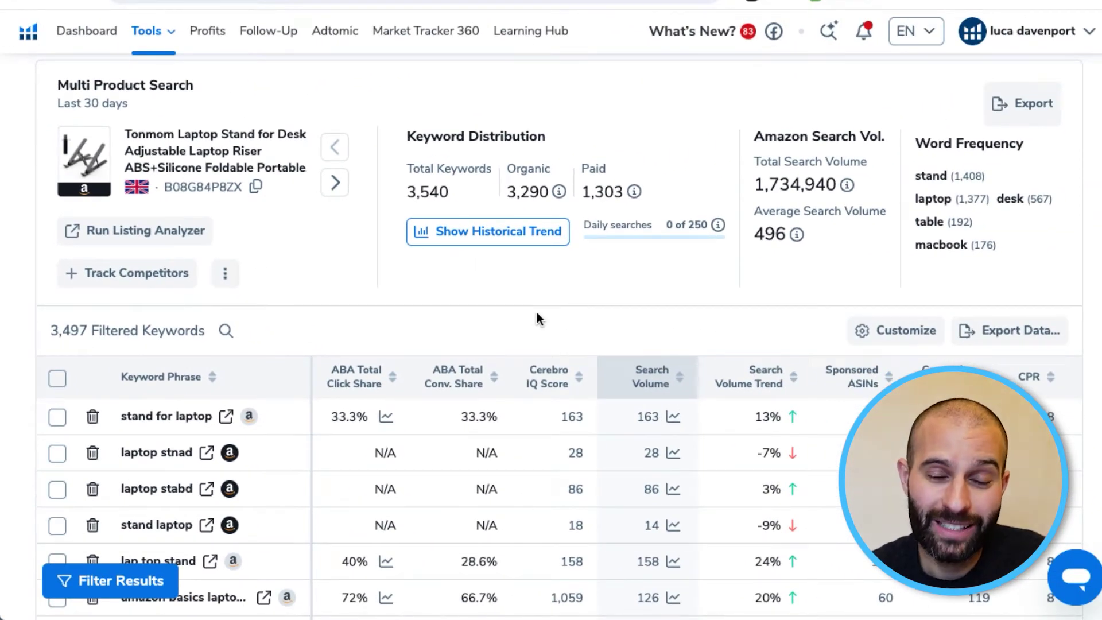
- Filter the Cerebro results to keywords with a minimum search volume of 200 and view the filtered list
{"action": "scroll", "coordinate": [535, 318], "scroll_direction": "up", "scroll_amount": 9}
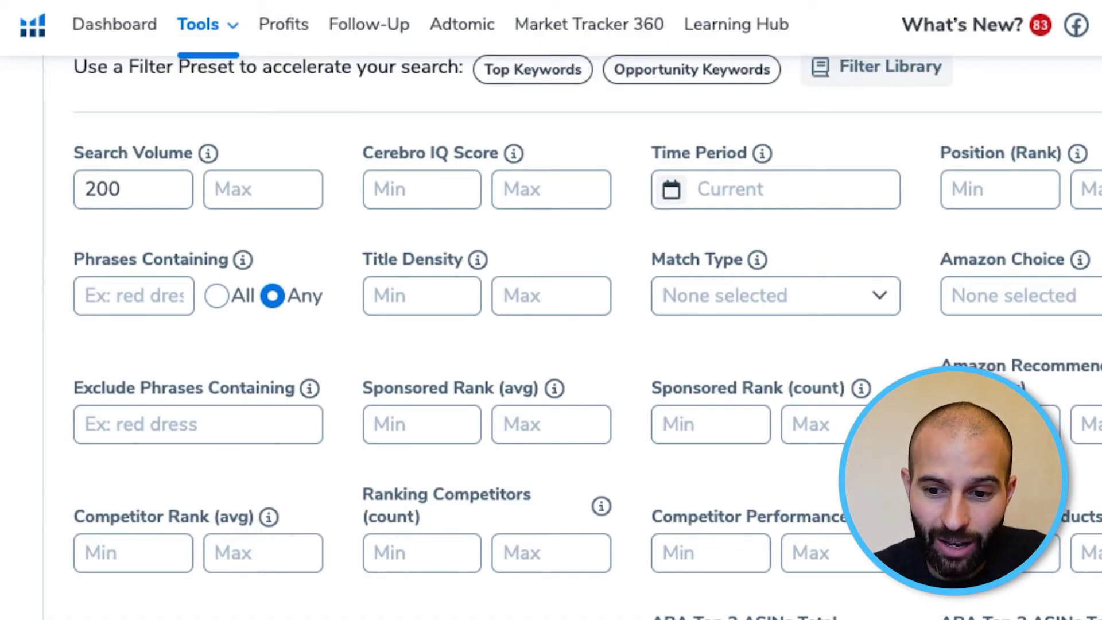
{"action": "scroll", "coordinate": [551, 310], "scroll_direction": "down", "scroll_amount": 8}
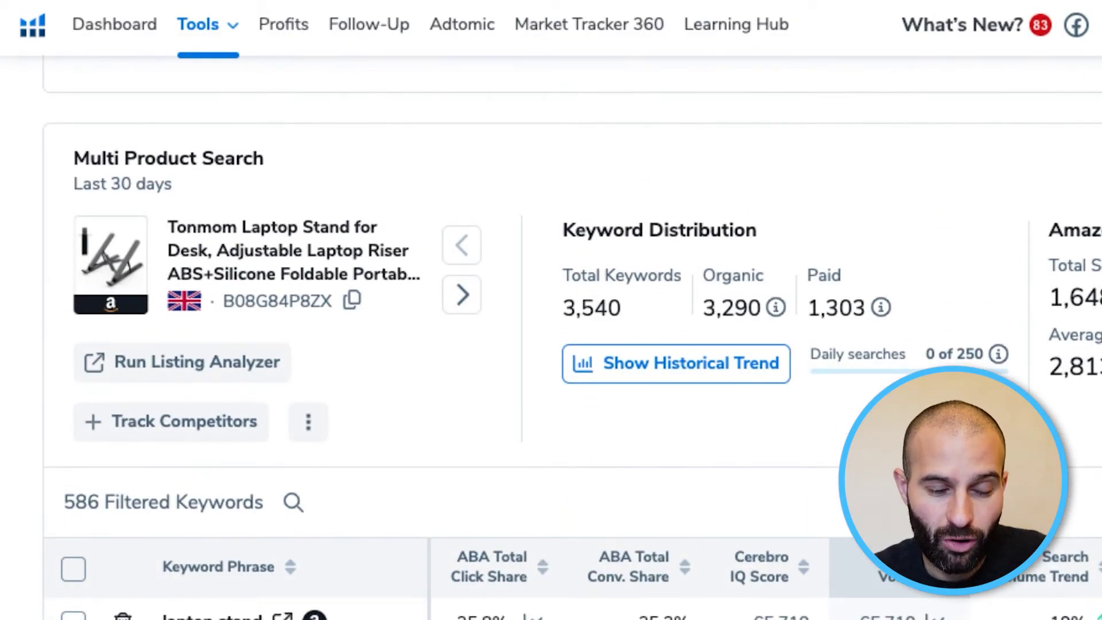
{"action": "scroll", "coordinate": [28, 397], "scroll_direction": "down", "scroll_amount": 3}
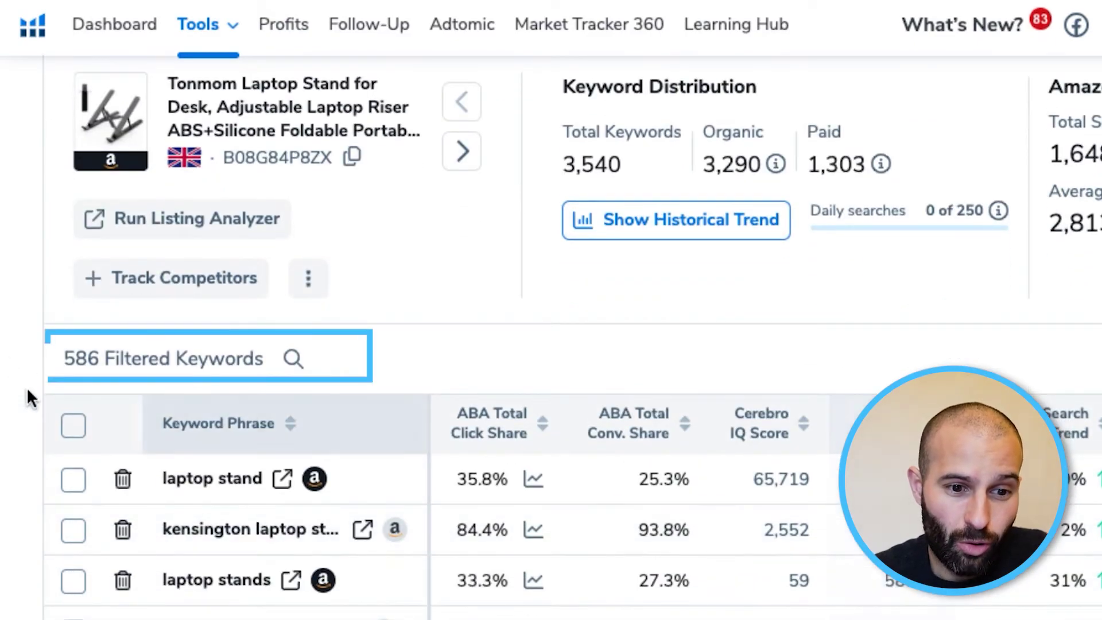
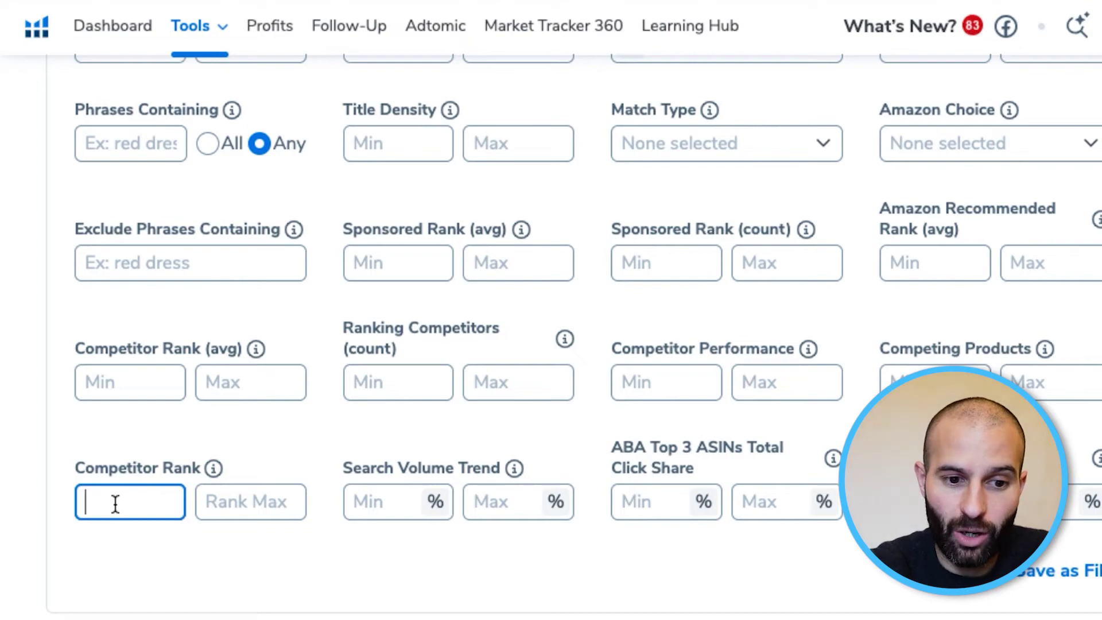
- Filter the keywords to Competitor Rank 1 to 20 with a minimum Number of Competitors of 3
{"action": "left_click", "coordinate": [230, 503]}
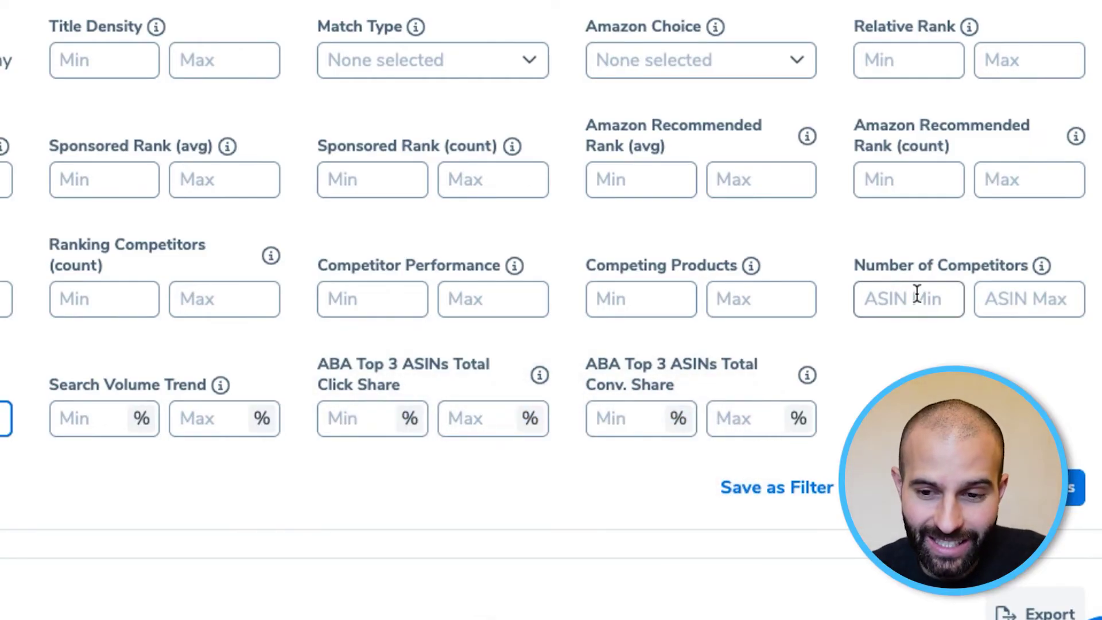
{"action": "left_click", "coordinate": [917, 294]}
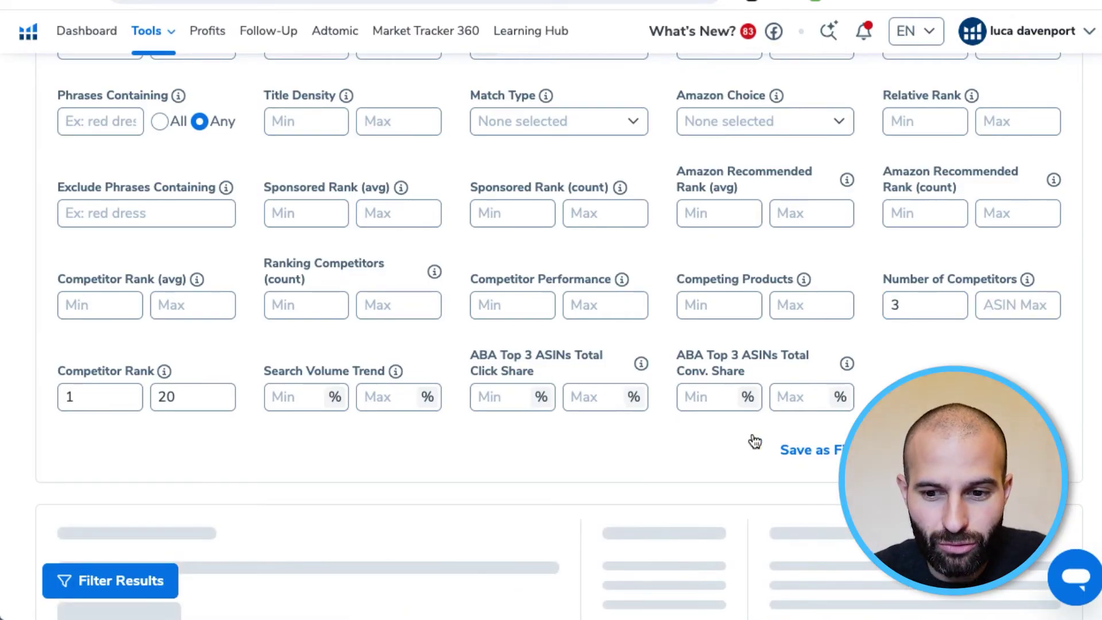
{"action": "scroll", "coordinate": [749, 432], "scroll_direction": "down", "scroll_amount": 4}
{"action": "scroll", "coordinate": [749, 432], "scroll_direction": "down", "scroll_amount": 2}
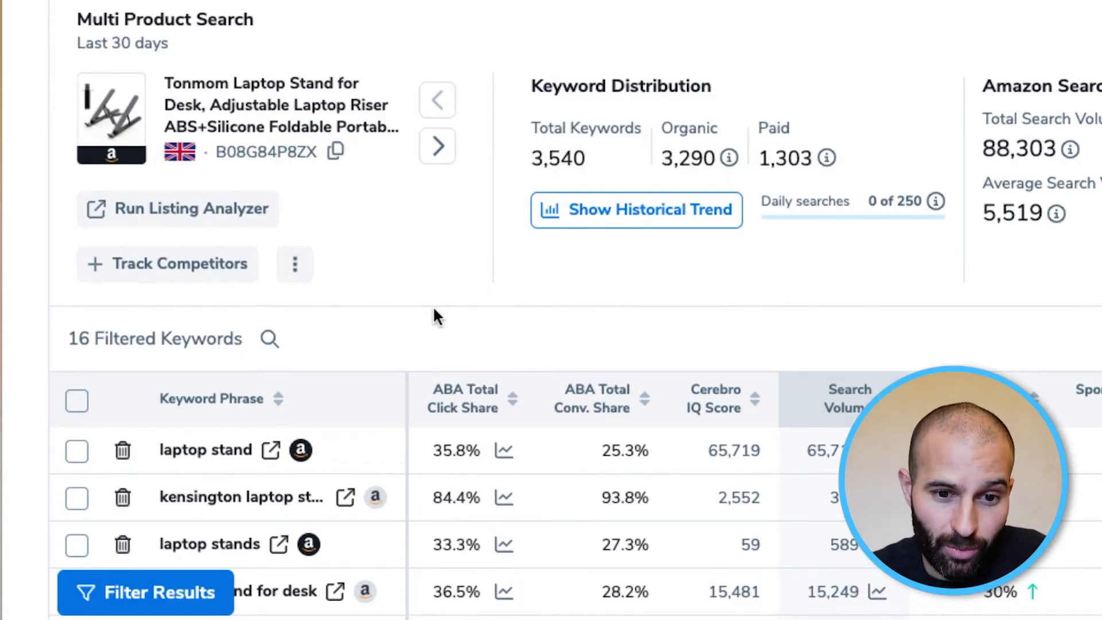
- Set the minimum Number of Competitors to 2 and apply the filters
{"action": "scroll", "coordinate": [783, 217], "scroll_direction": "up", "scroll_amount": 5}
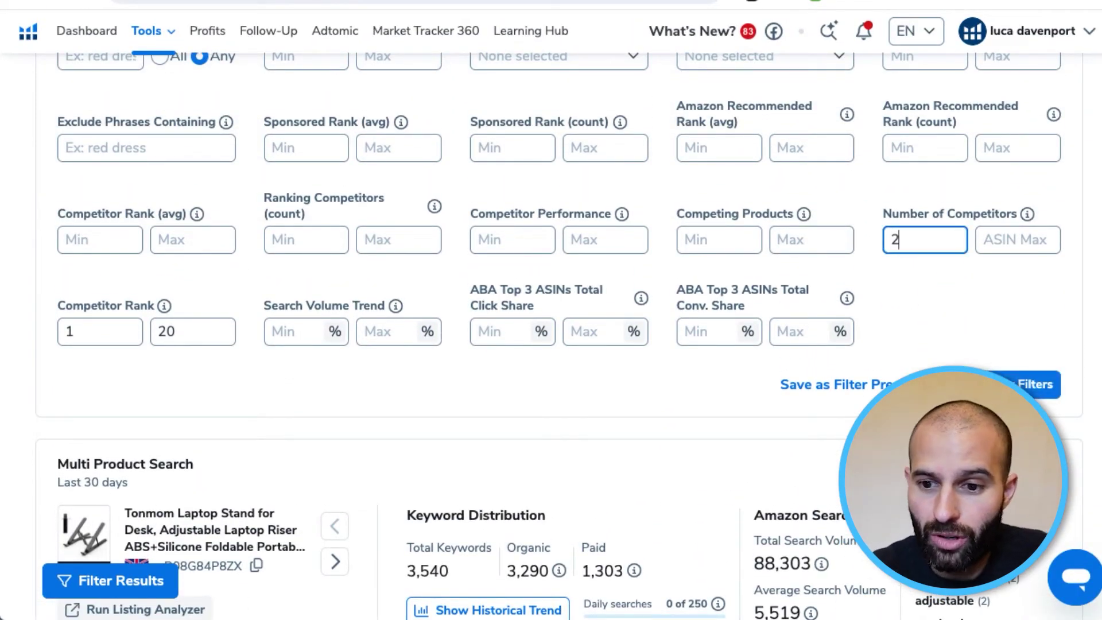
{"action": "left_click", "coordinate": [1032, 384]}
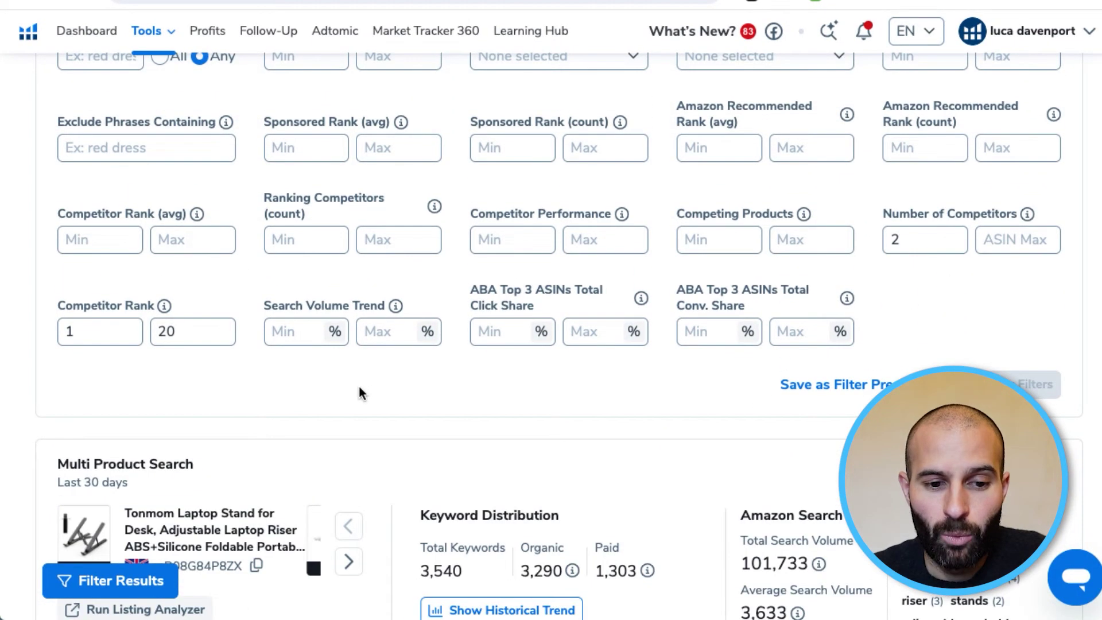
- Sort the filtered keywords by descending search volume and select "laptop stand" and "laptop stand for desk"
{"action": "scroll", "coordinate": [358, 383], "scroll_direction": "down", "scroll_amount": 5}
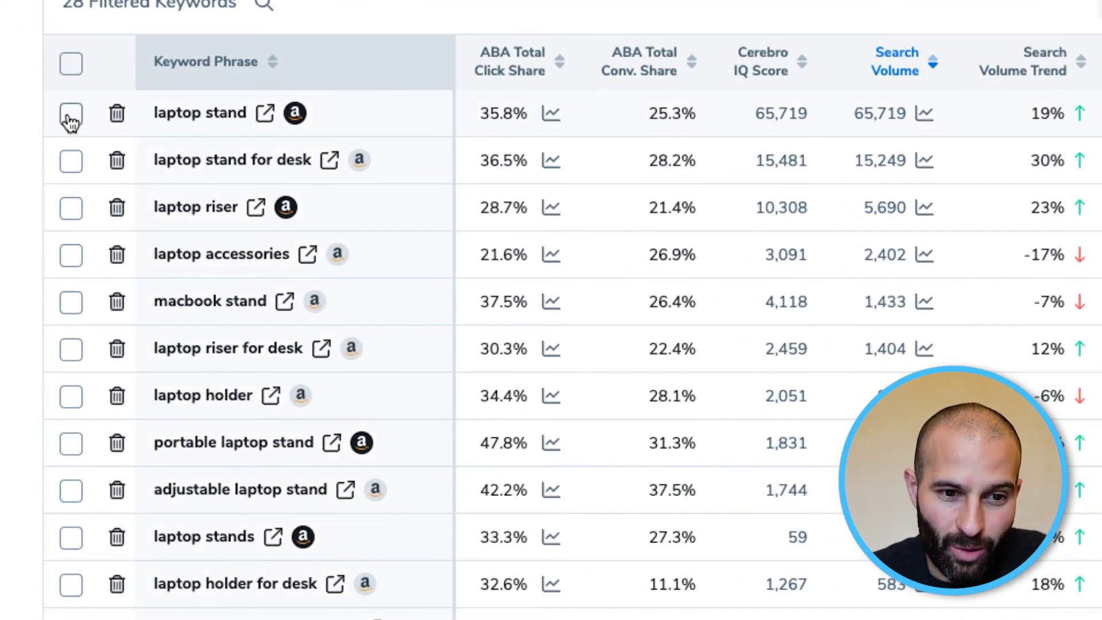
{"action": "left_click", "coordinate": [69, 116]}
{"action": "left_click", "coordinate": [71, 161]}
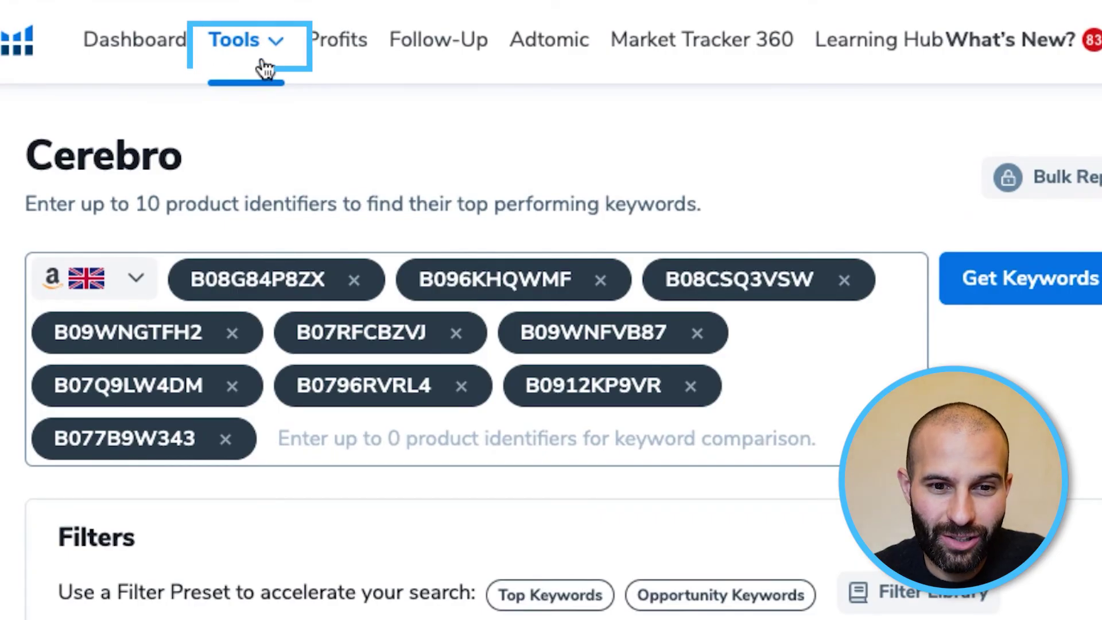
- Open the Laptop Stand folder in My Keyword Folders and bring up the export destinations for all its keywords
{"action": "left_click", "coordinate": [264, 69]}
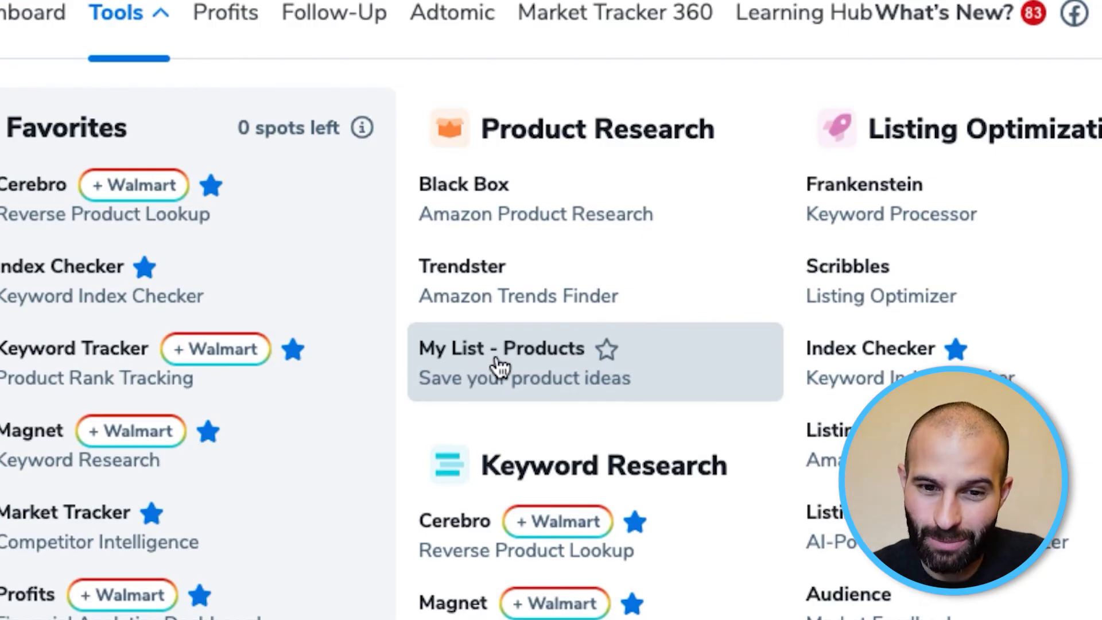
{"action": "left_click", "coordinate": [542, 363]}
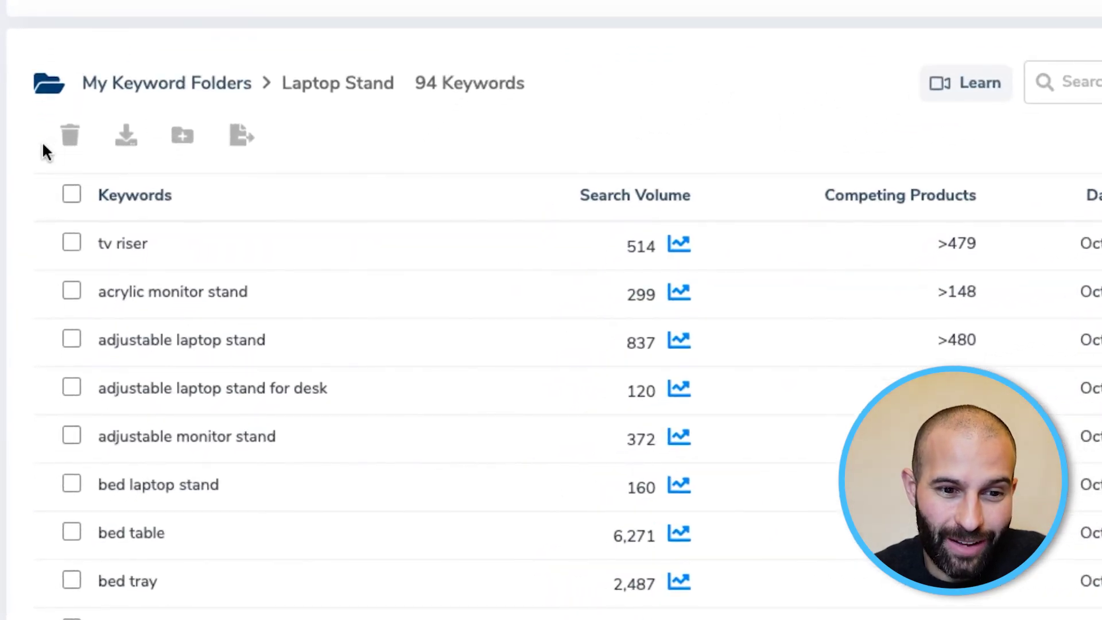
{"action": "left_click", "coordinate": [72, 194]}
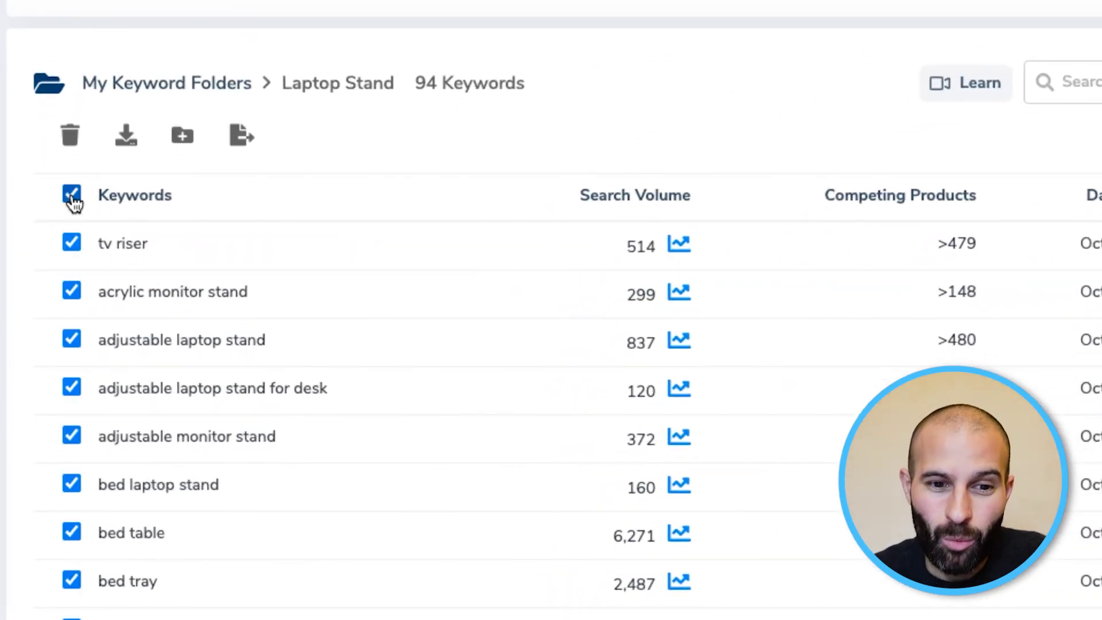
{"action": "left_click", "coordinate": [239, 141]}
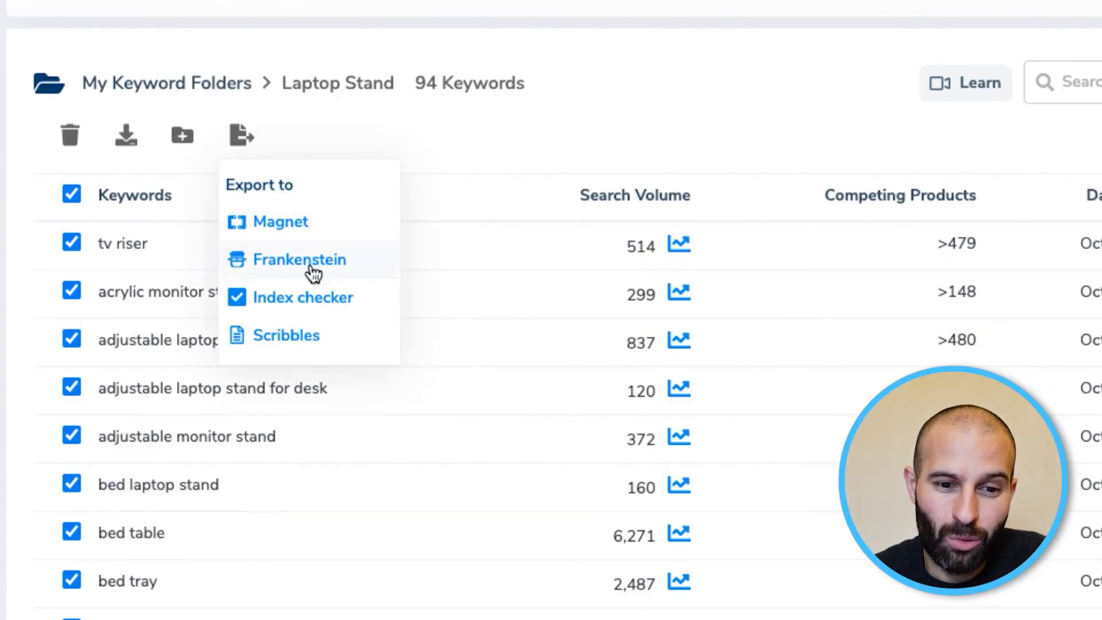